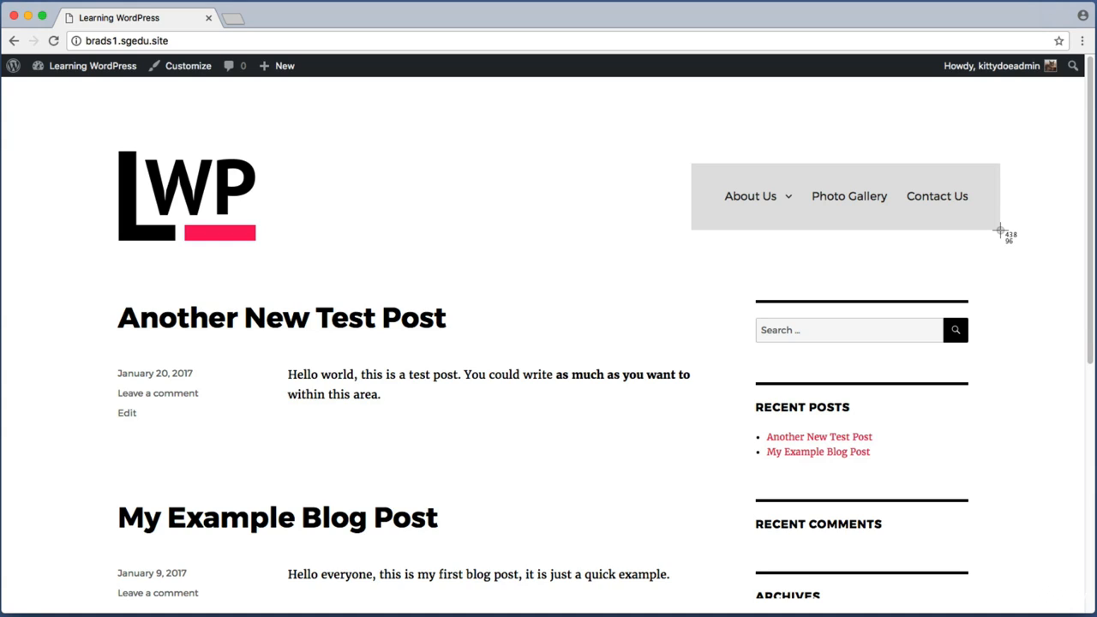
# Step: Open the admin dashboard of the Learning WordPress site
pyautogui.moveTo(999, 229); pyautogui.dragTo(999, 231)
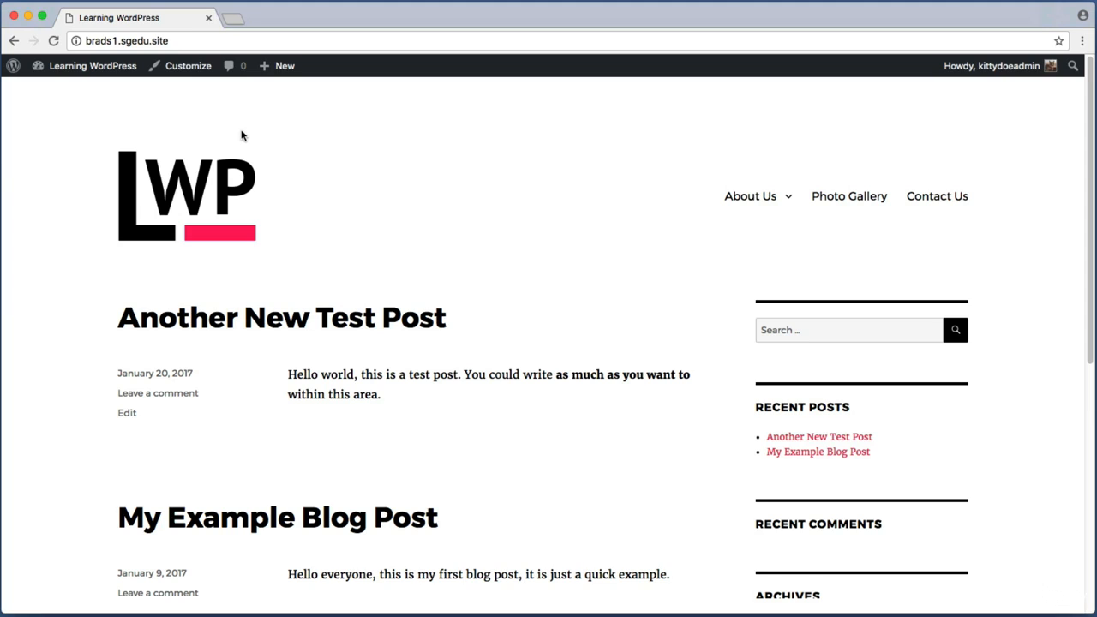
pyautogui.press('super+shift+4')
pyautogui.moveTo(35, 83); pyautogui.dragTo(133, 53)
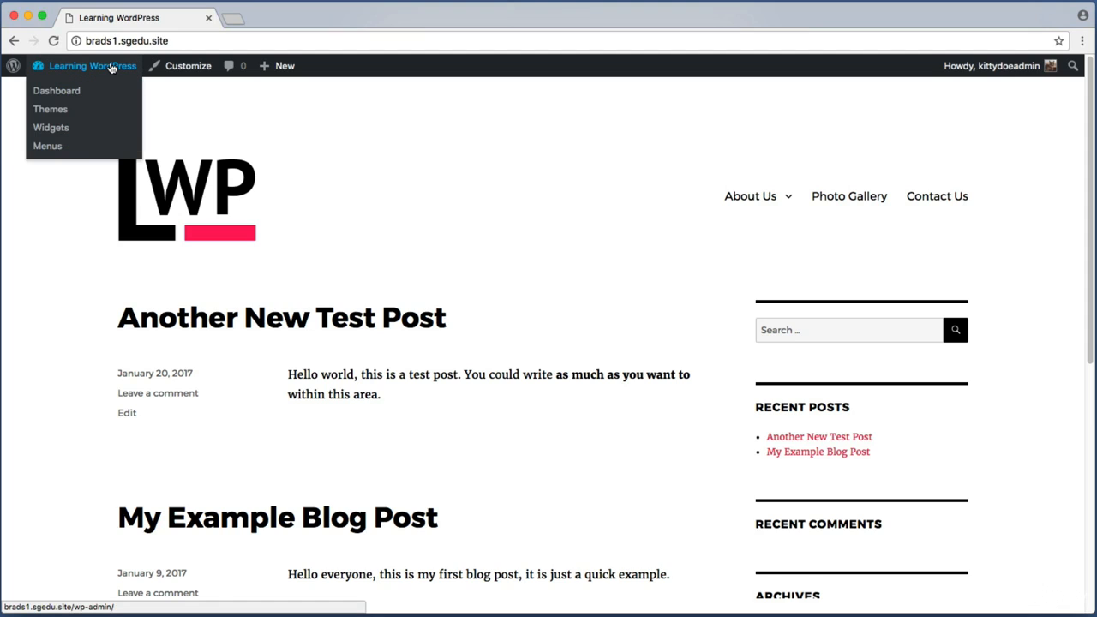
pyautogui.click(112, 68)
pyautogui.press('super+shift+4')
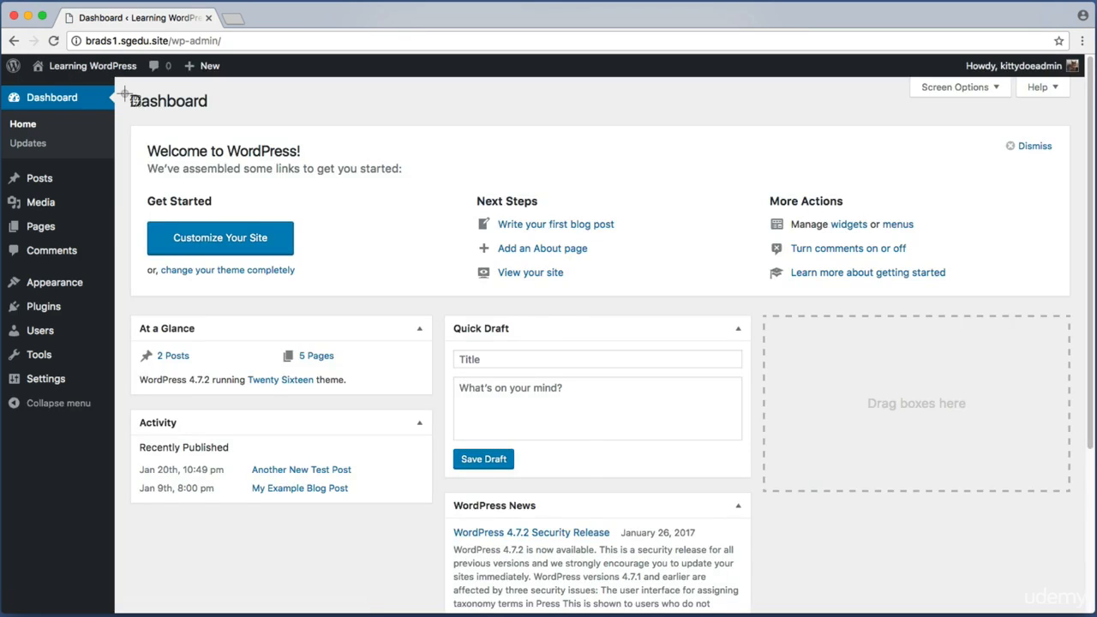
pyautogui.moveTo(124, 94); pyautogui.dragTo(36, 221)
# Step: Create a new post titled "Trip to the West Coast" and paste the copied Lorem ipsum text as its body
pyautogui.moveTo(54, 180)
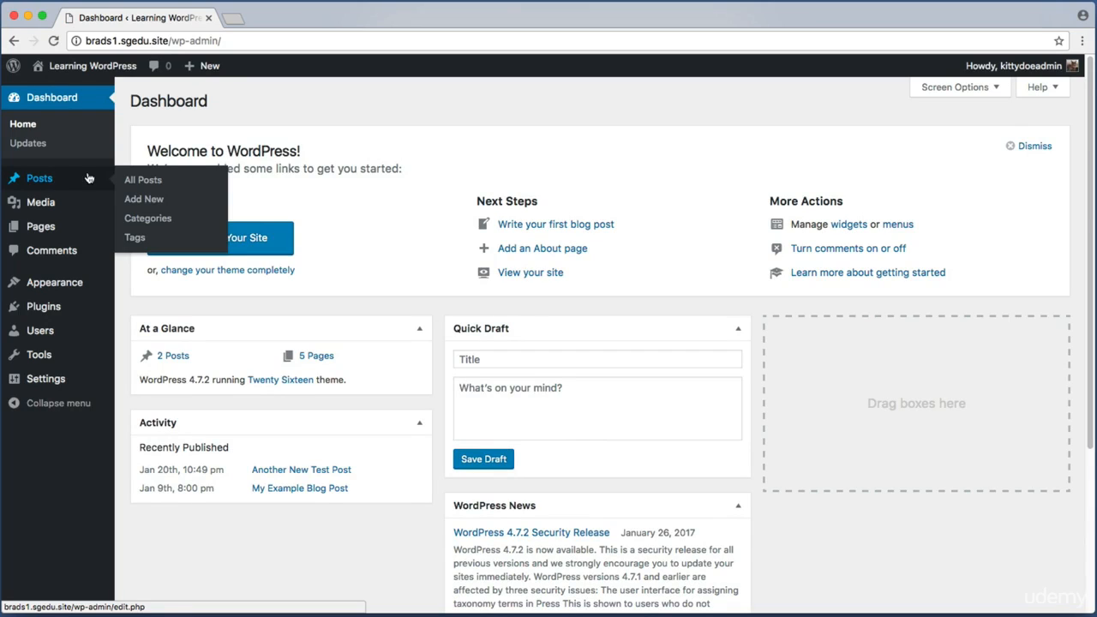
pyautogui.click(162, 205)
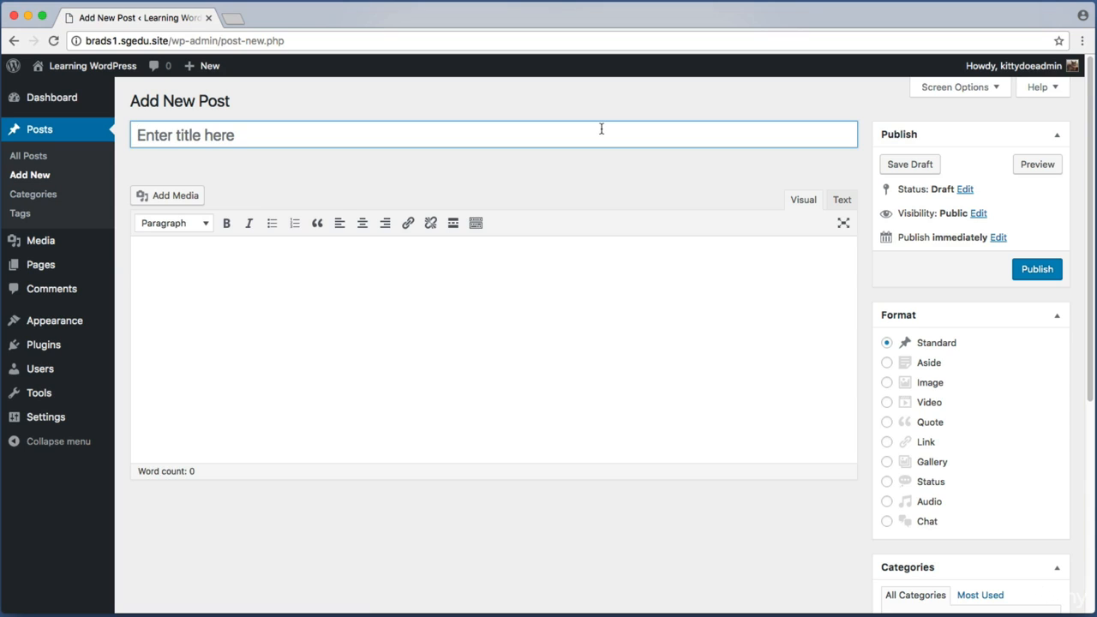
pyautogui.write('Trip to t')
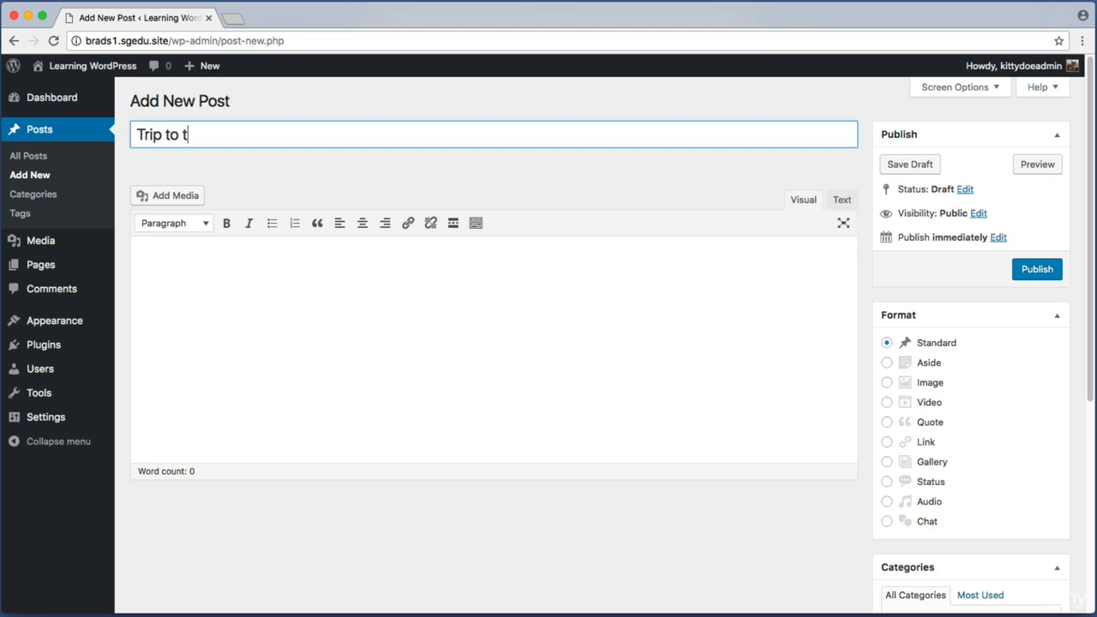
pyautogui.write('he West Coast')
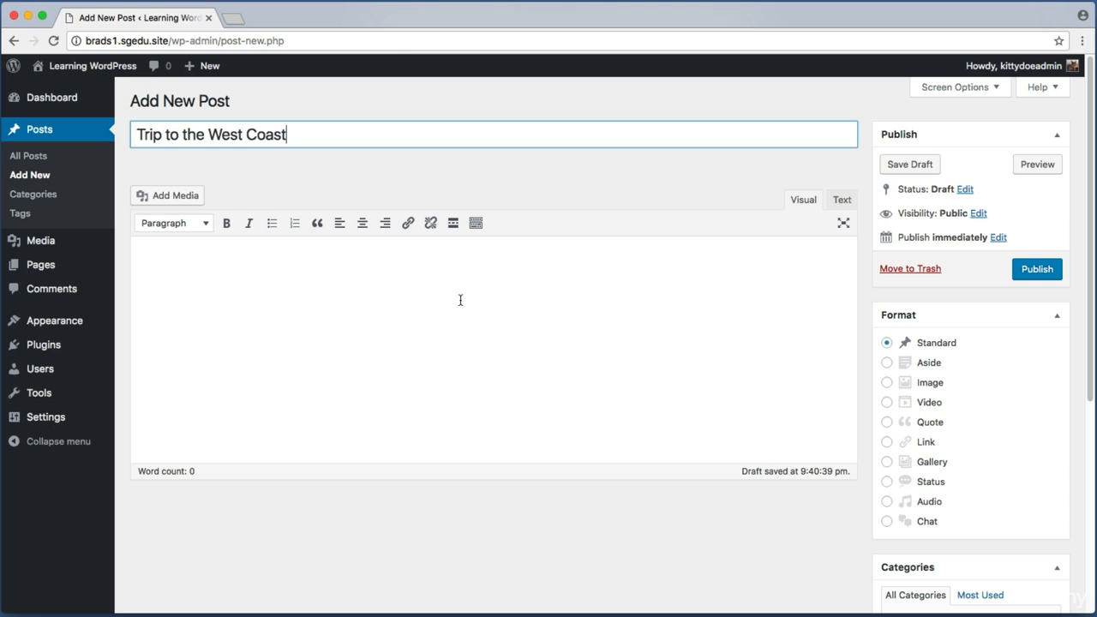
pyautogui.click(236, 268)
pyautogui.rightClick(193, 263)
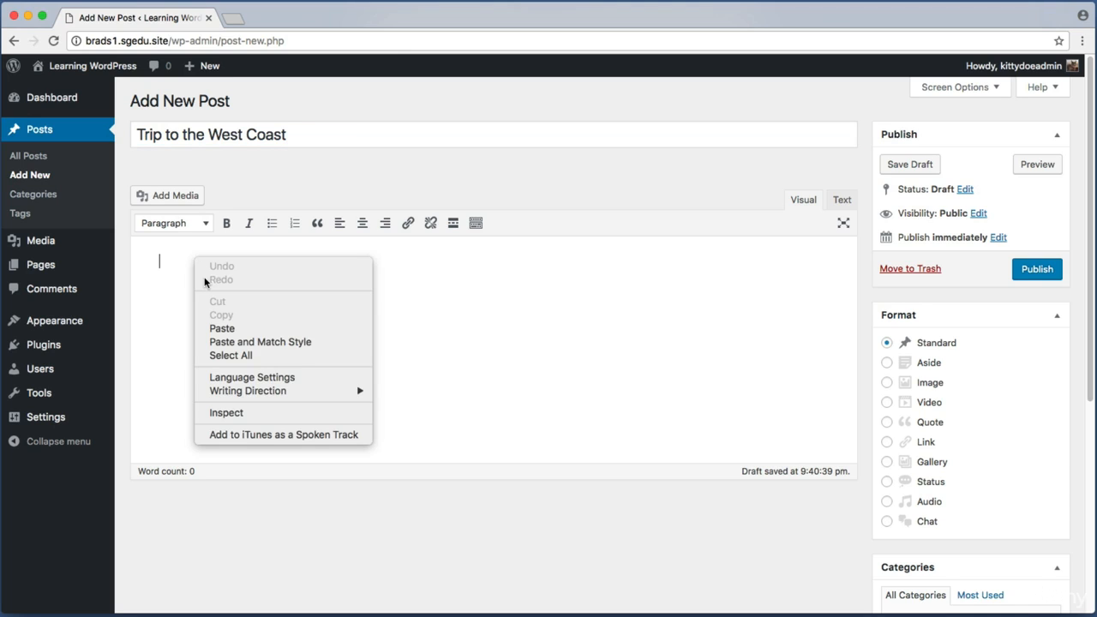
pyautogui.click(222, 329)
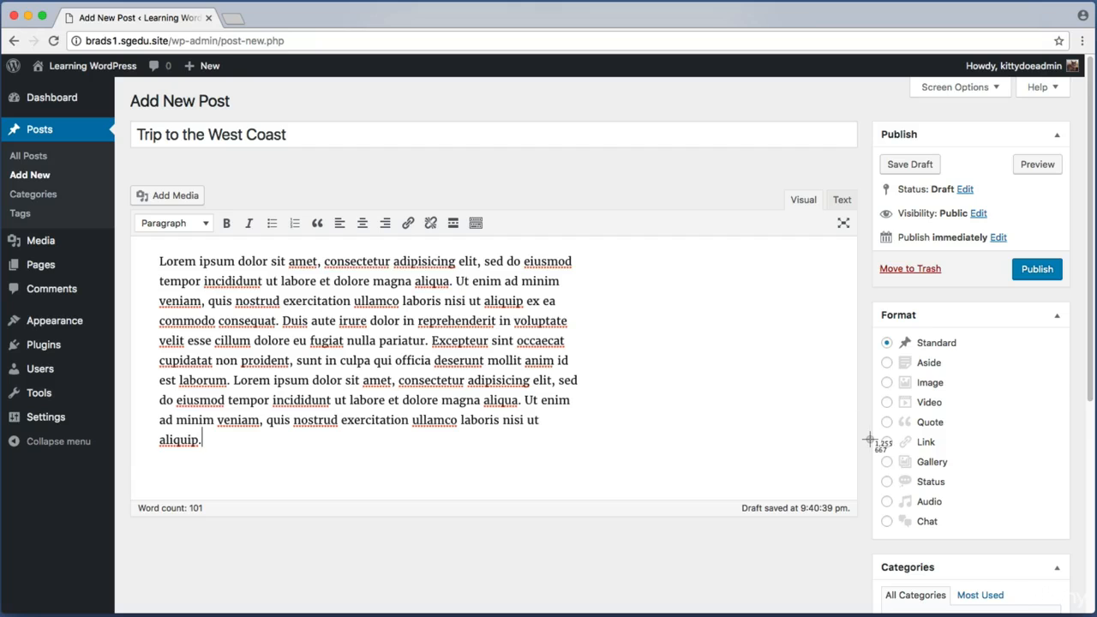
# Step: Add a new top-level category named "Travel" to the West Coast post
pyautogui.scroll(-4, 1075, 535)
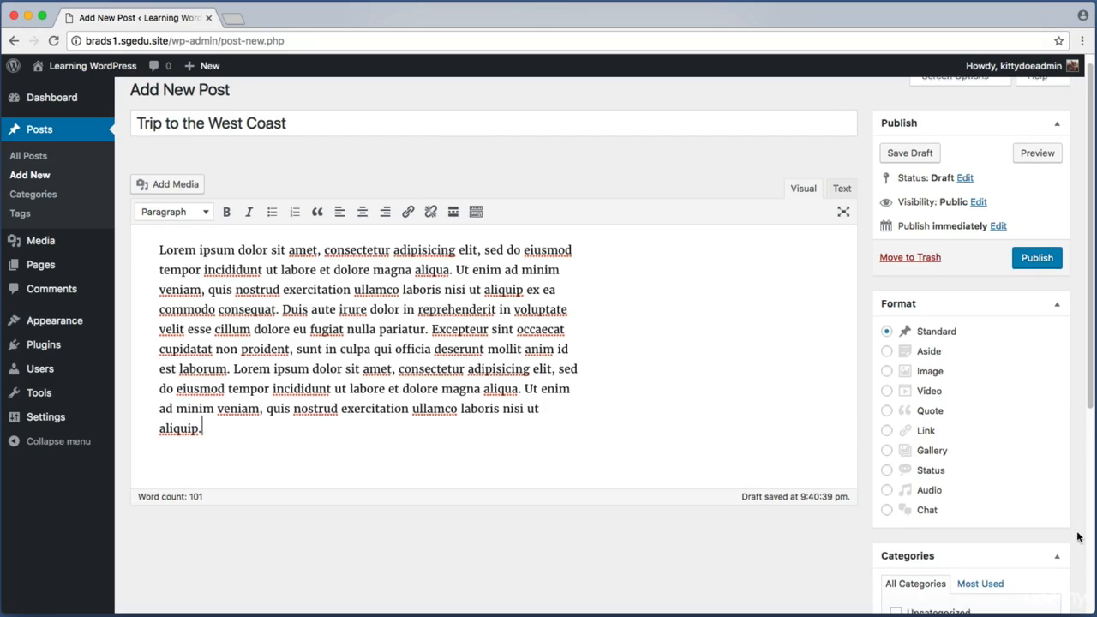
pyautogui.press('super+shift+4')
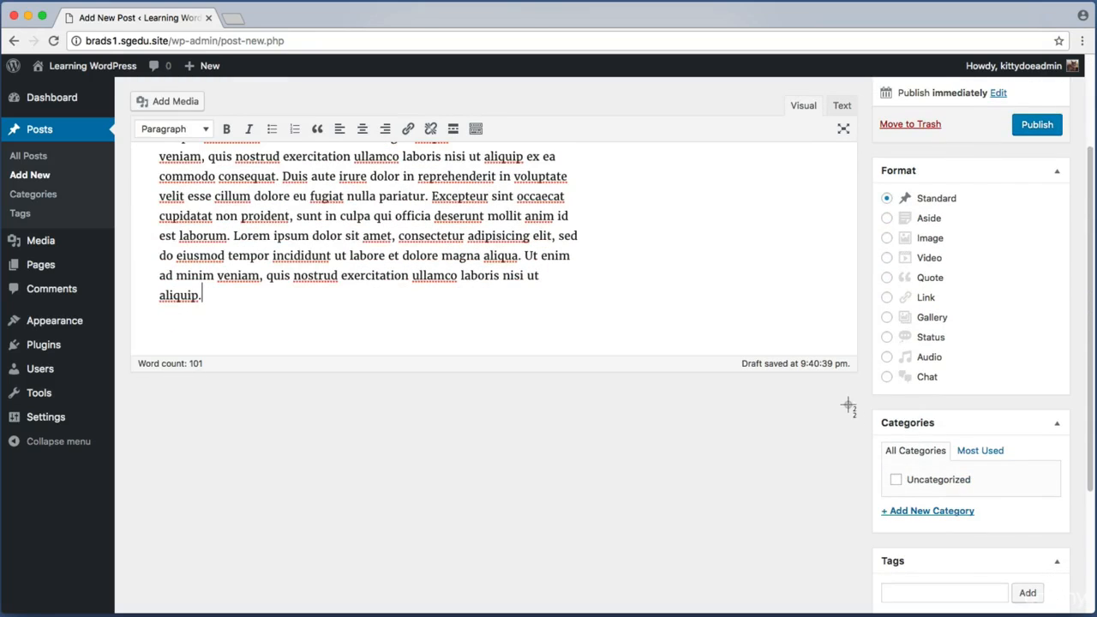
pyautogui.moveTo(845, 403); pyautogui.dragTo(1077, 539)
pyautogui.press('super+shift+4')
pyautogui.moveTo(885, 468); pyautogui.dragTo(989, 494)
pyautogui.press('super+shift+4')
pyautogui.moveTo(867, 496); pyautogui.dragTo(986, 523)
pyautogui.click(930, 510)
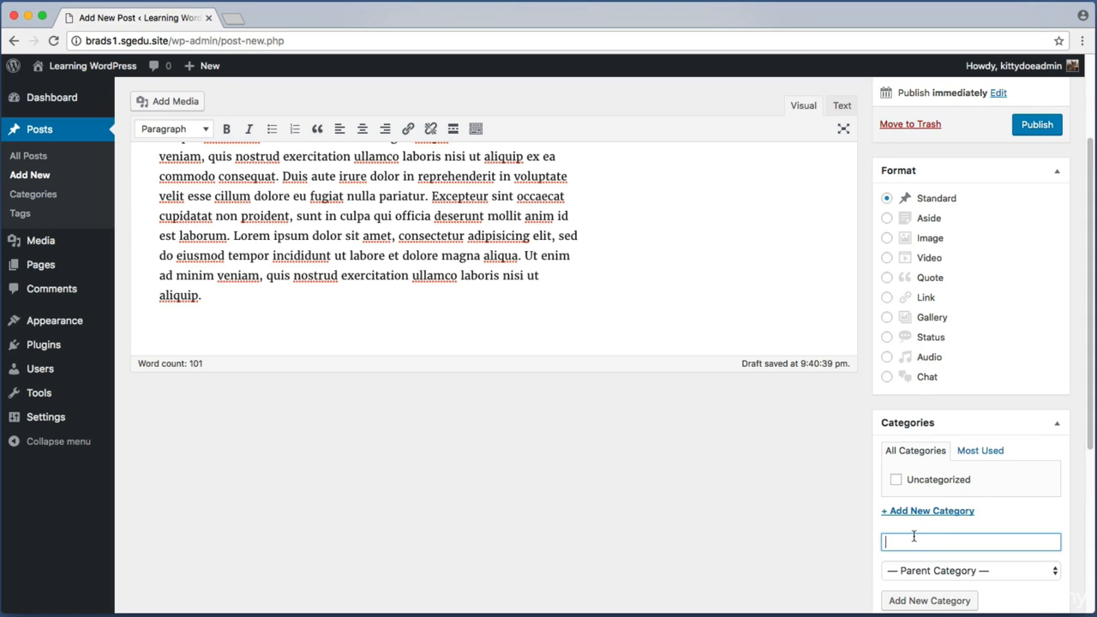
pyautogui.write('Travel')
pyautogui.scroll(-2, 799, 510)
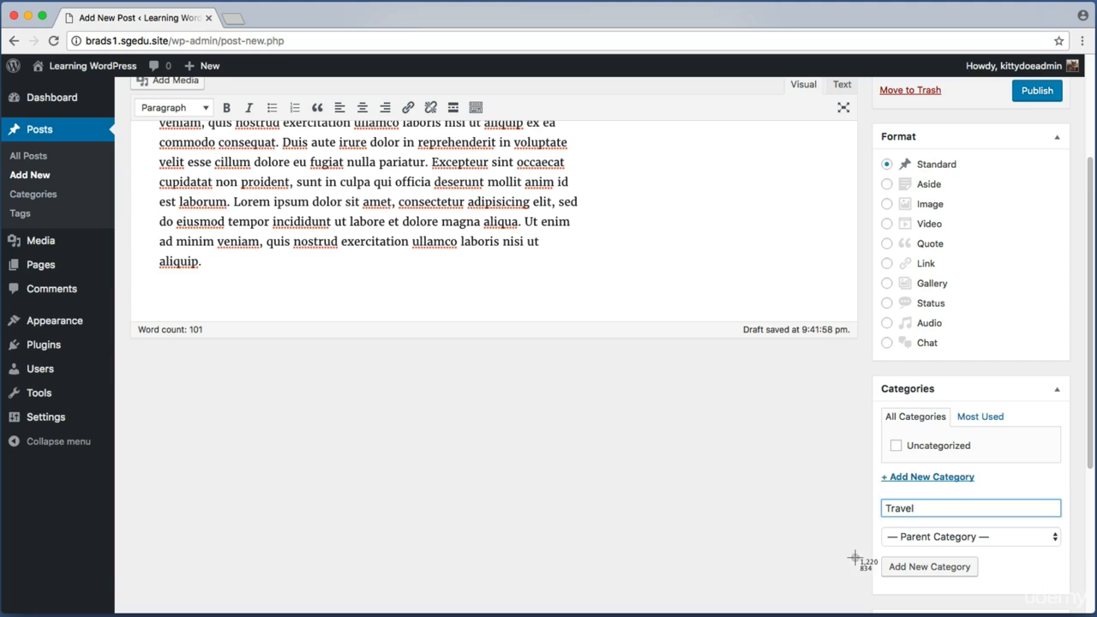
pyautogui.moveTo(881, 556); pyautogui.dragTo(995, 579)
pyautogui.click(950, 570)
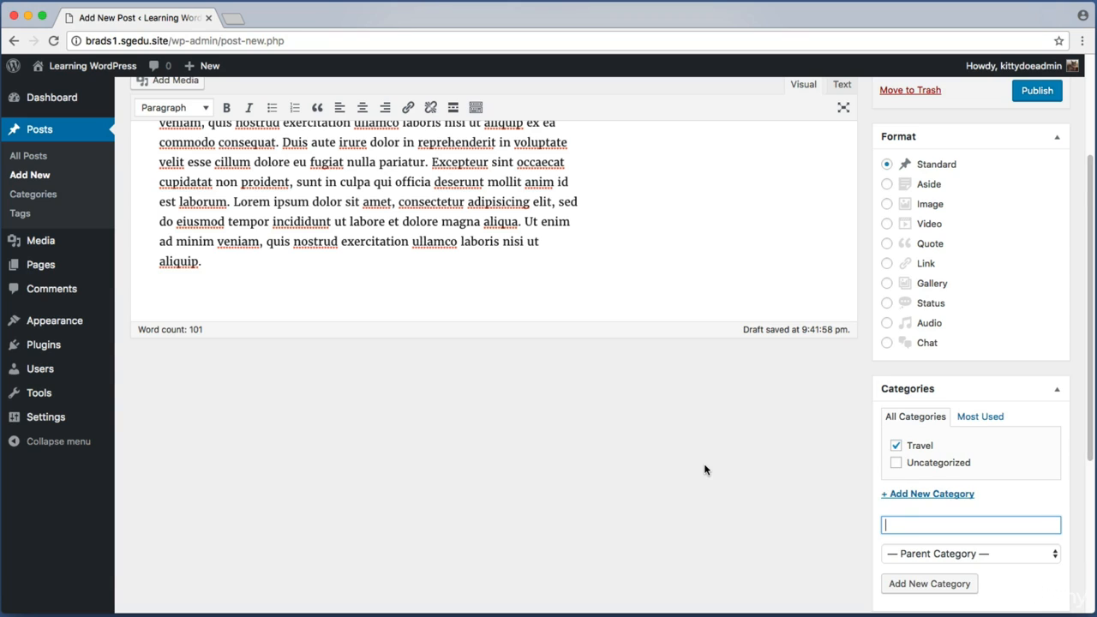
# Step: Publish the "Trip to the West Coast" post with the Travel category selected
pyautogui.press('super+shift+4')
pyautogui.moveTo(883, 432); pyautogui.dragTo(956, 453)
pyautogui.click(897, 446)
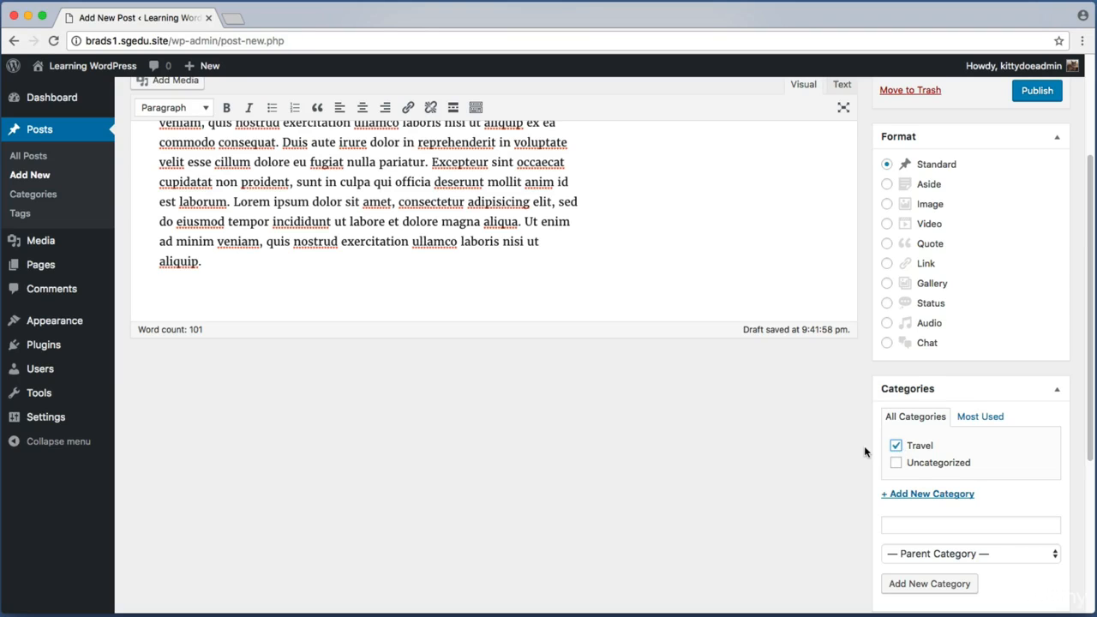
pyautogui.scroll(5, 864, 445)
pyautogui.press('super+shift+4')
pyautogui.moveTo(126, 118); pyautogui.dragTo(308, 152)
pyautogui.scroll(-3, 873, 429)
pyautogui.press('super+shift+4')
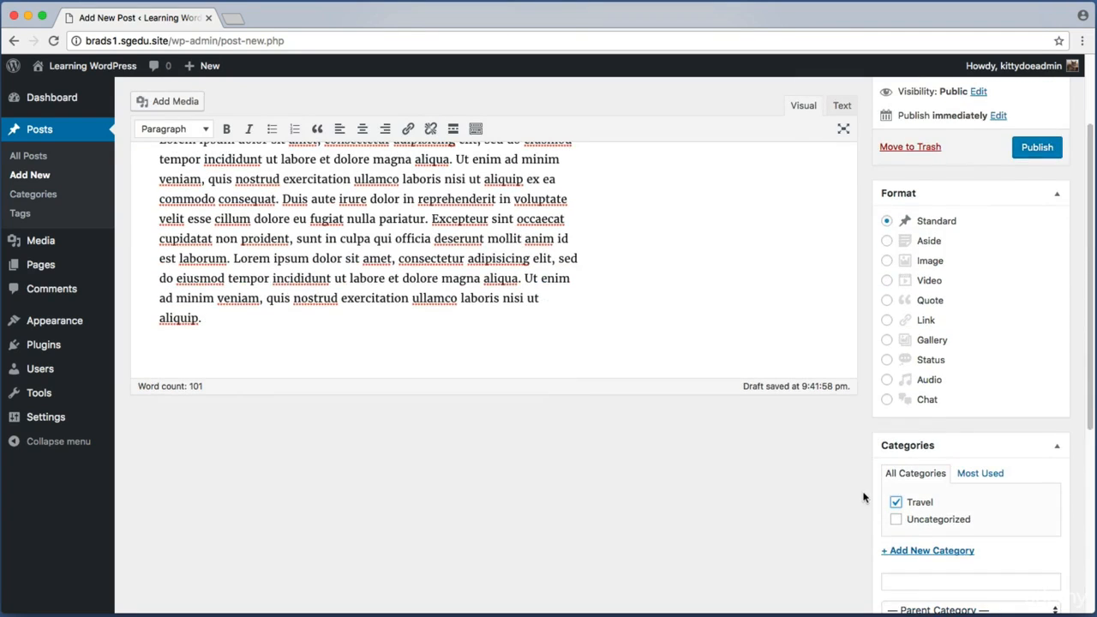
pyautogui.moveTo(875, 490); pyautogui.dragTo(963, 519)
pyautogui.press('super+shift+4')
pyautogui.moveTo(1001, 132); pyautogui.dragTo(1076, 175)
pyautogui.click(1044, 144)
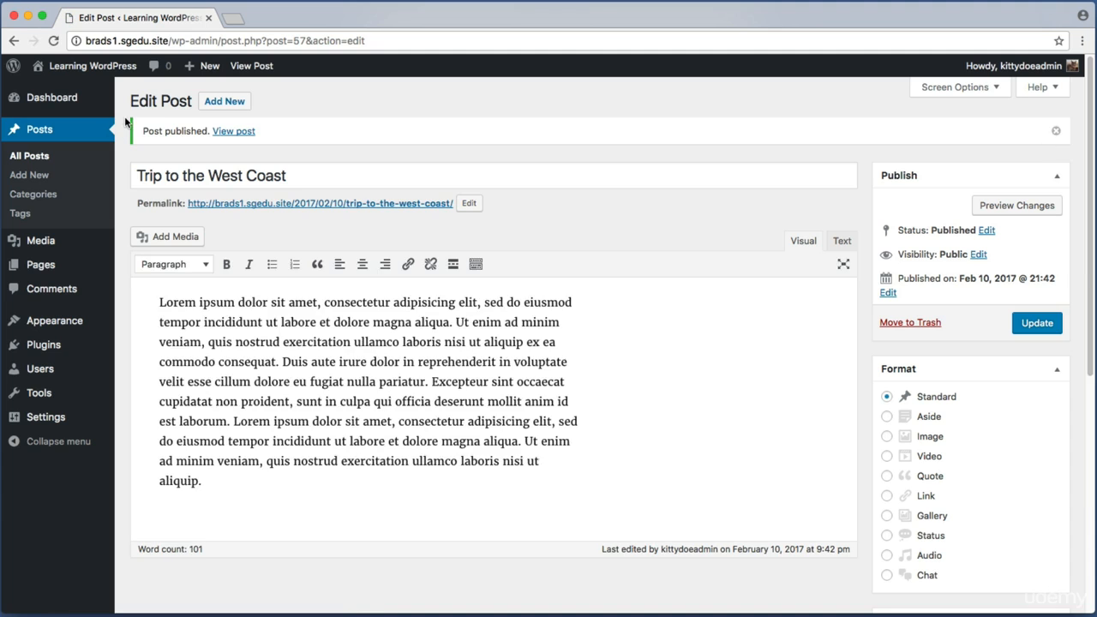
# Step: Create another post titled "Trip to the East Coast" and paste the copied Lorem ipsum text as its body
pyautogui.press('super+shift+4')
pyautogui.moveTo(122, 112); pyautogui.dragTo(357, 161)
pyautogui.press('super+shift+4')
pyautogui.moveTo(196, 91); pyautogui.dragTo(256, 110)
pyautogui.moveTo(1, 167); pyautogui.dragTo(61, 182)
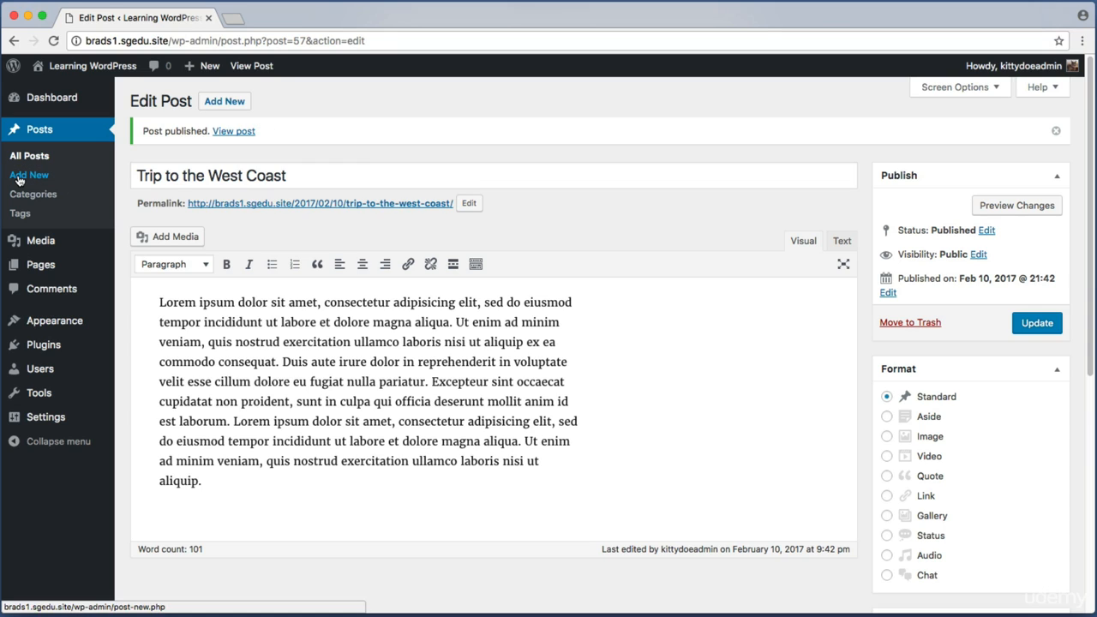
pyautogui.click(19, 180)
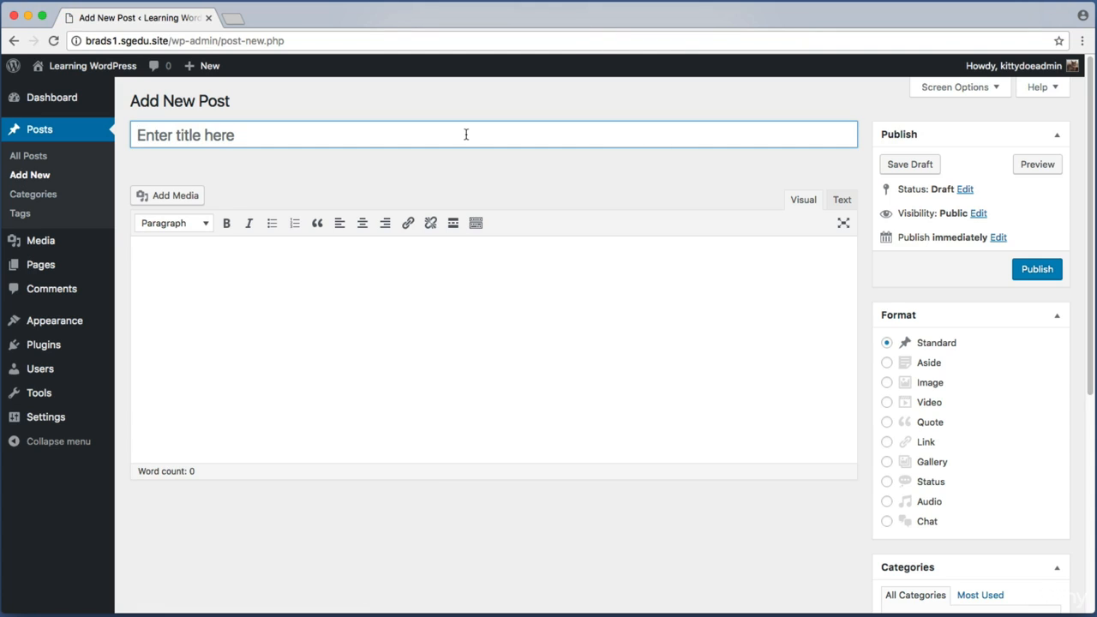
pyautogui.write('Trip to the East')
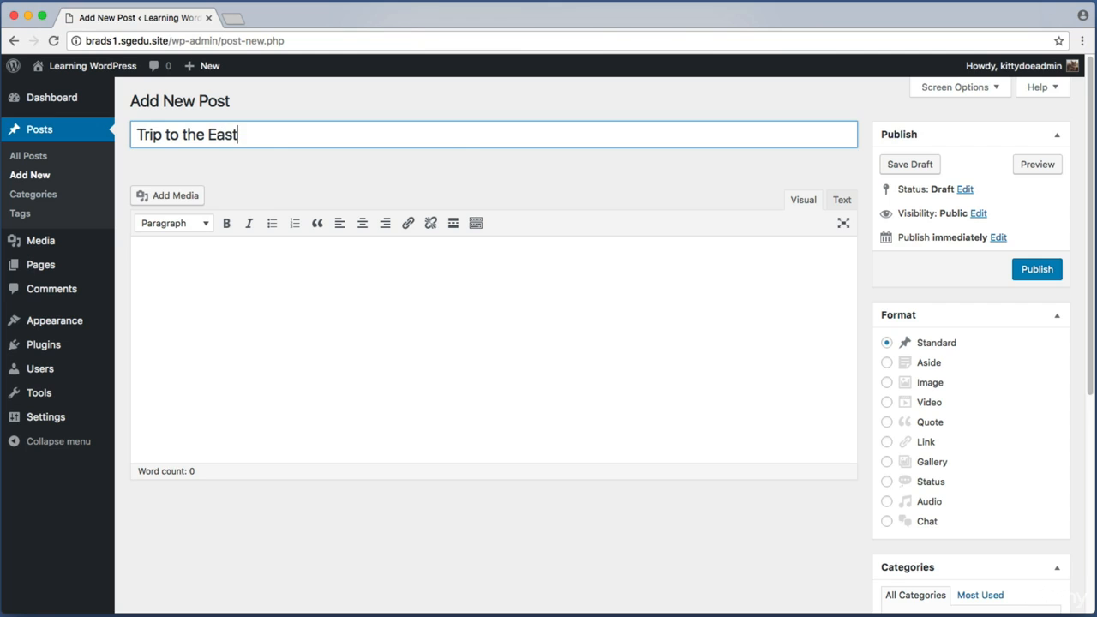
pyautogui.write(' Coast')
pyautogui.click(264, 320)
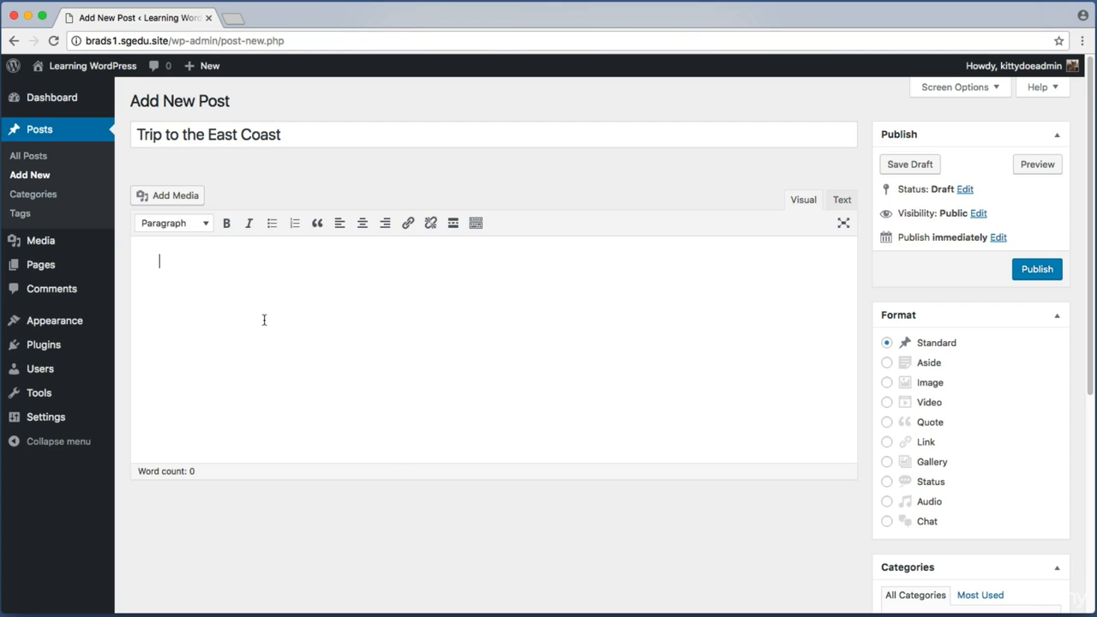
pyautogui.rightClick(219, 266)
pyautogui.click(257, 335)
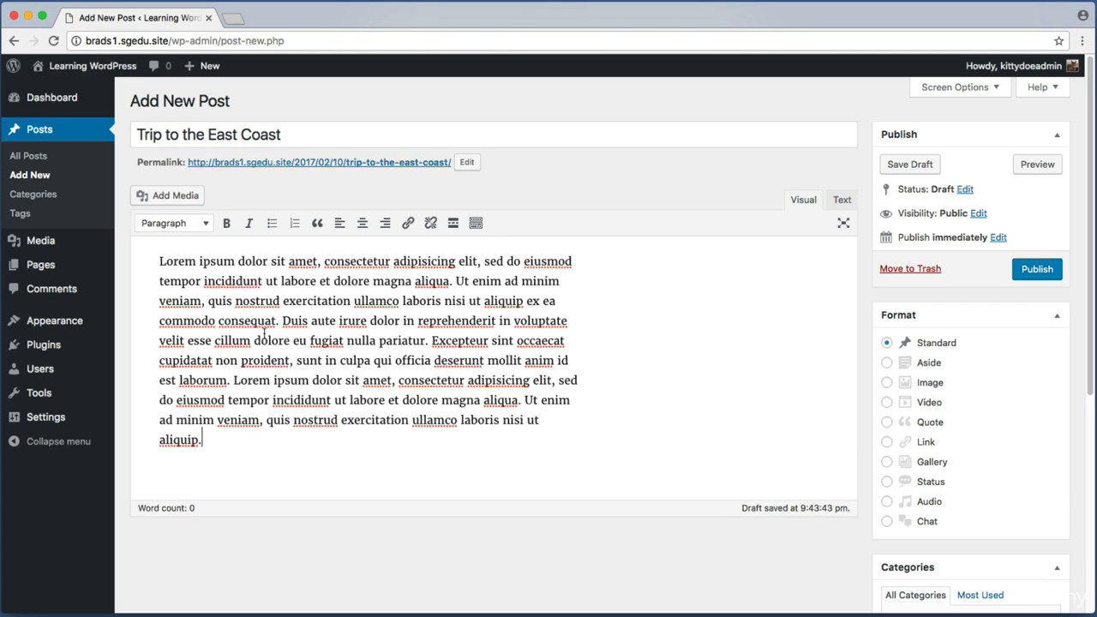
# Step: Assign the East Coast post to the existing Travel category and publish it
pyautogui.scroll(-5, 742, 385)
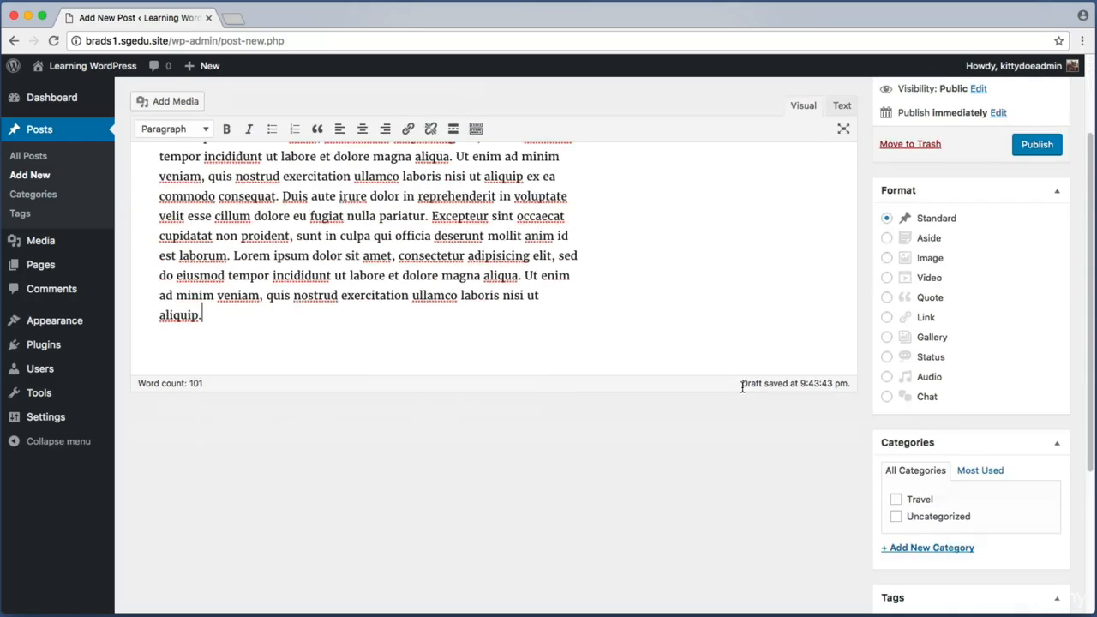
pyautogui.press('super+shift+4')
pyautogui.moveTo(845, 345); pyautogui.dragTo(1077, 513)
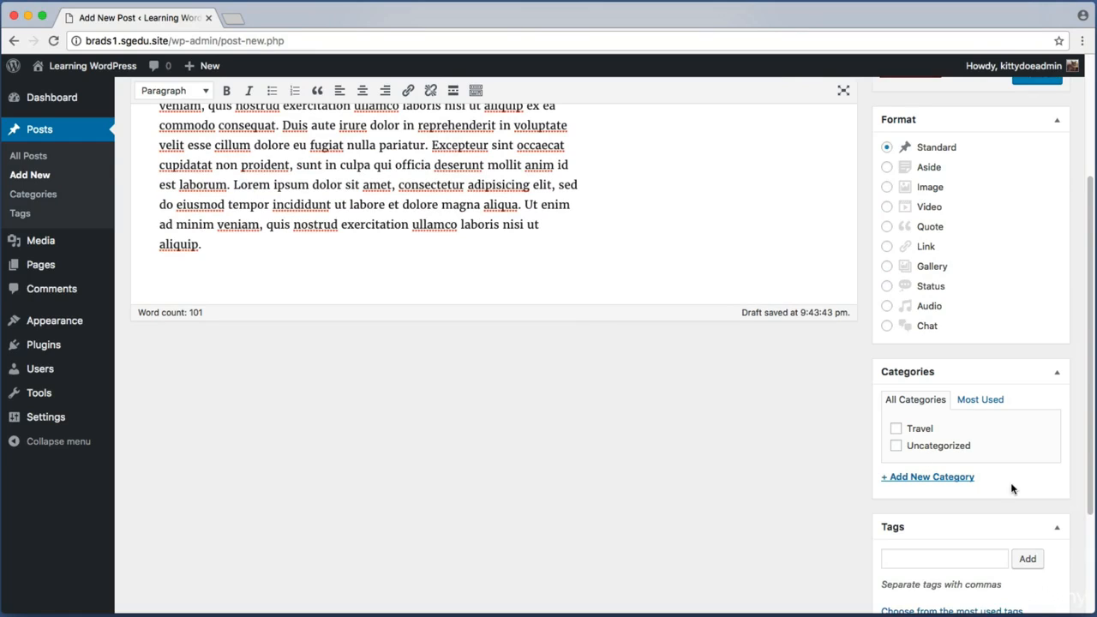
pyautogui.click(896, 428)
pyautogui.scroll(3, 823, 422)
pyautogui.press('super+shift+4')
pyautogui.moveTo(1002, 250); pyautogui.dragTo(1075, 293)
pyautogui.moveTo(1001, 293); pyautogui.dragTo(1076, 295)
pyautogui.click(1039, 273)
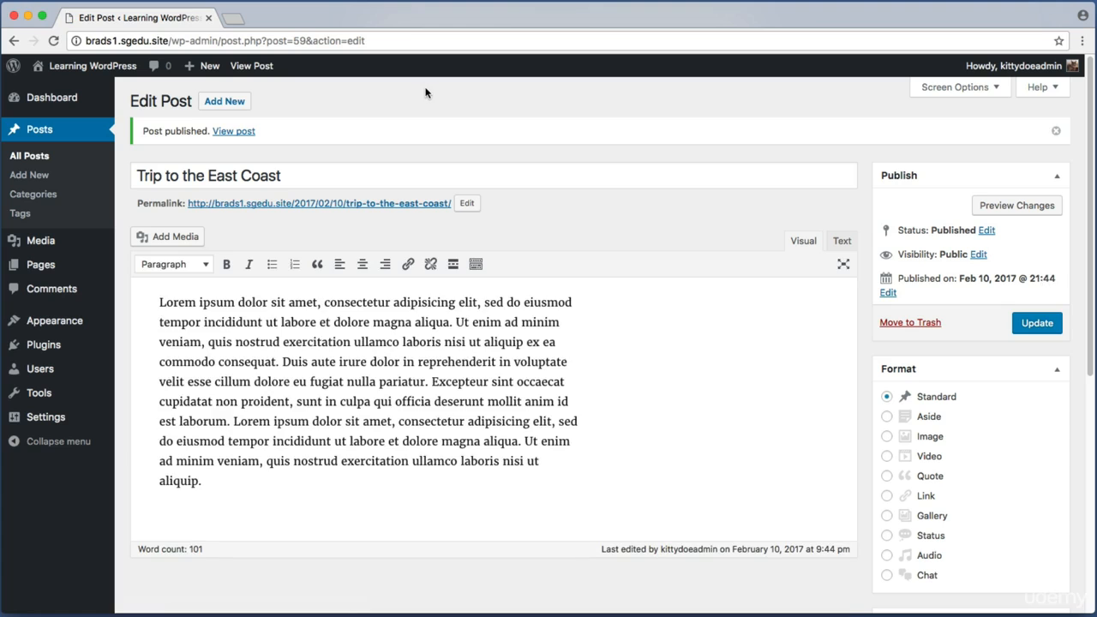
# Step: Create another post titled "Trip to the Midwest" and paste the copied Lorem ipsum text as its body
pyautogui.click(238, 102)
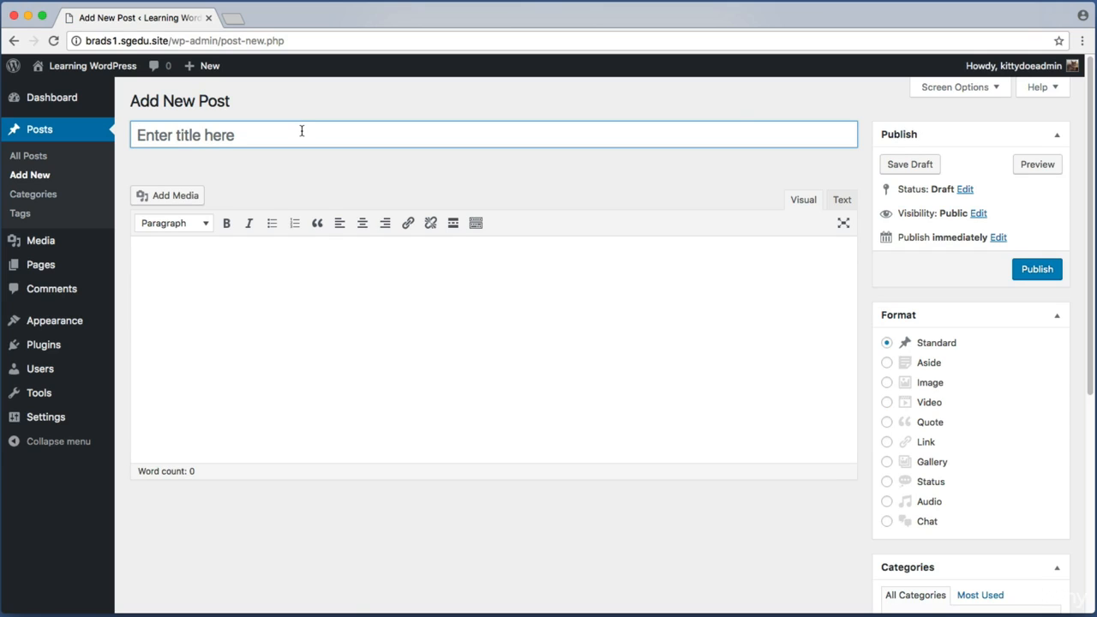
pyautogui.write('Trip to ')
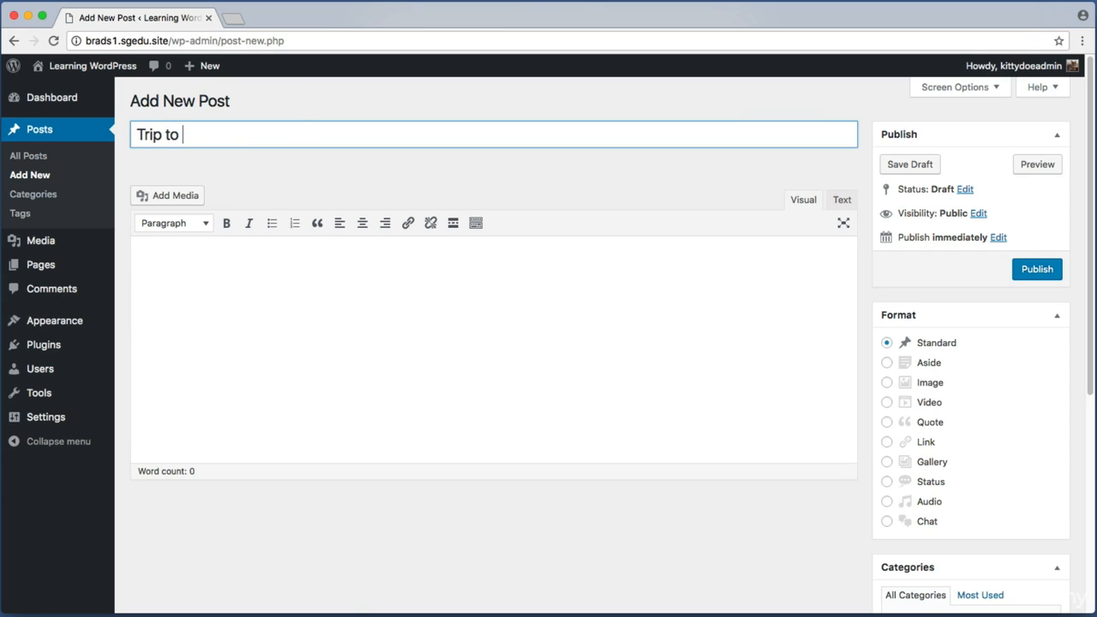
pyautogui.write('the Midwest')
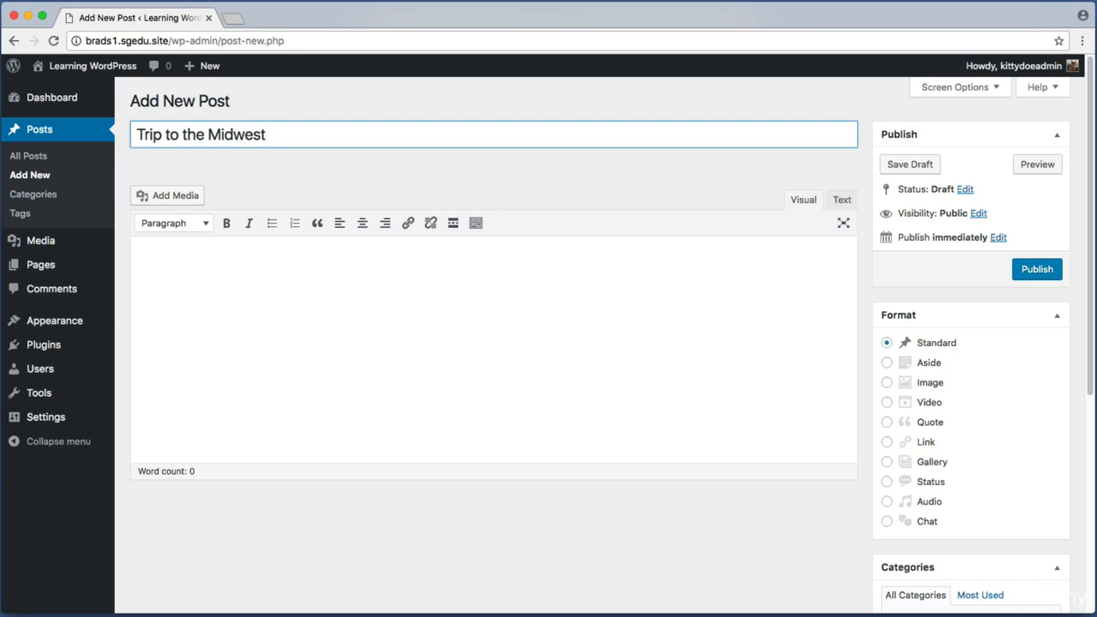
pyautogui.click(211, 249)
pyautogui.rightClick(189, 253)
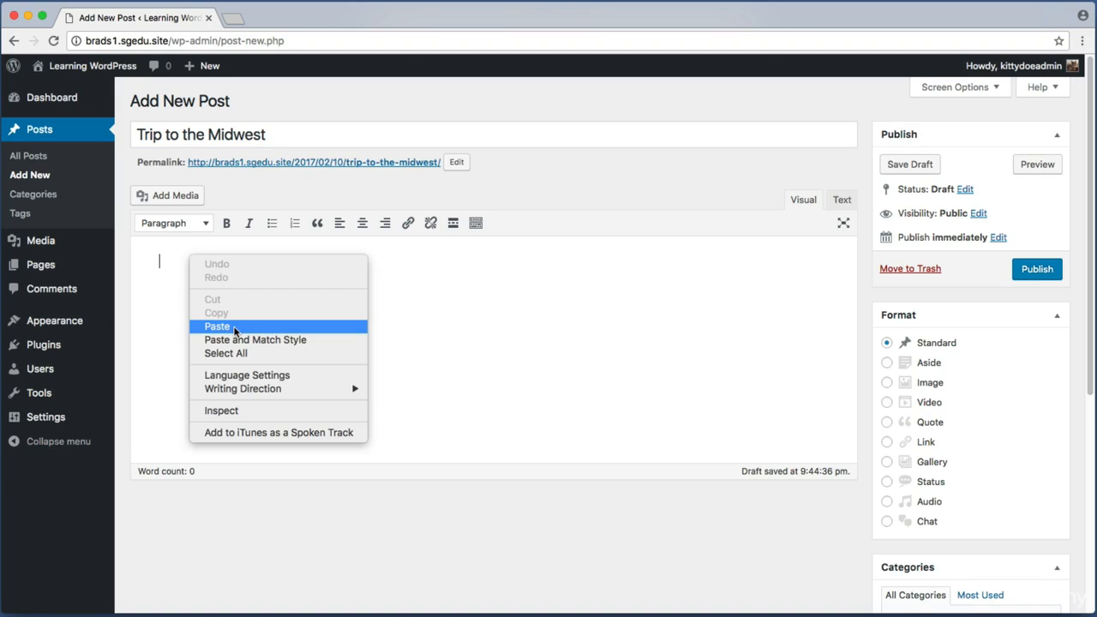
pyautogui.click(217, 327)
# Step: Assign the Midwest post to the existing Travel category and publish it
pyautogui.scroll(-3, 745, 480)
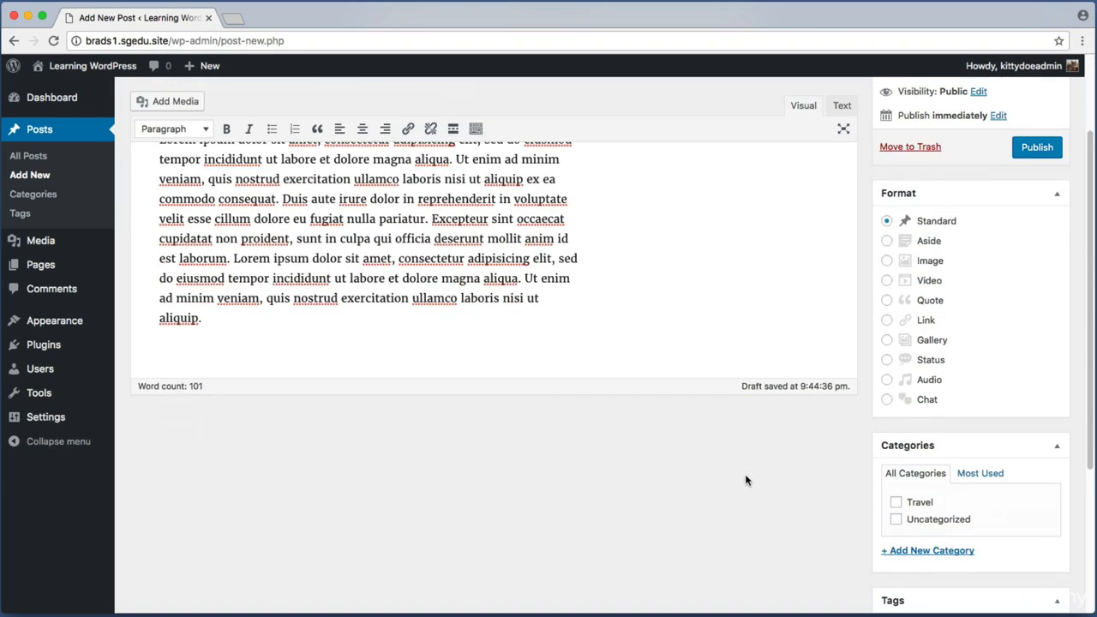
pyautogui.click(896, 508)
pyautogui.press('super+shift+4')
pyautogui.moveTo(1003, 128); pyautogui.dragTo(1082, 178)
pyautogui.click(1037, 147)
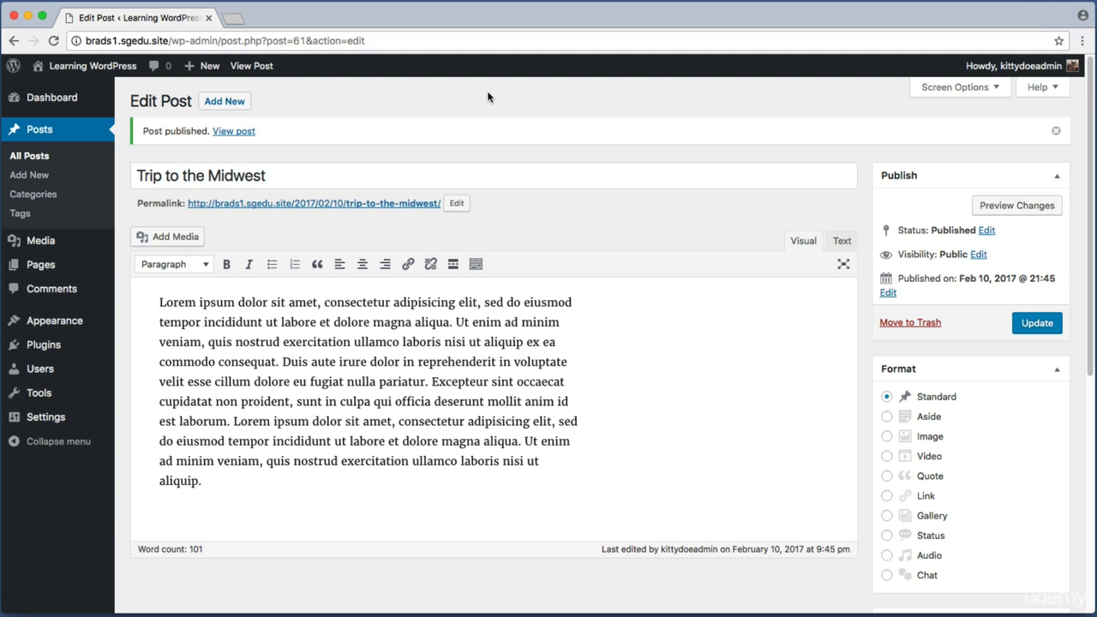
# Step: Create another post titled "Easy Spaghetti" and paste the copied Lorem ipsum text as its body
pyautogui.press('super+shift+4')
pyautogui.moveTo(185, 85); pyautogui.dragTo(252, 113)
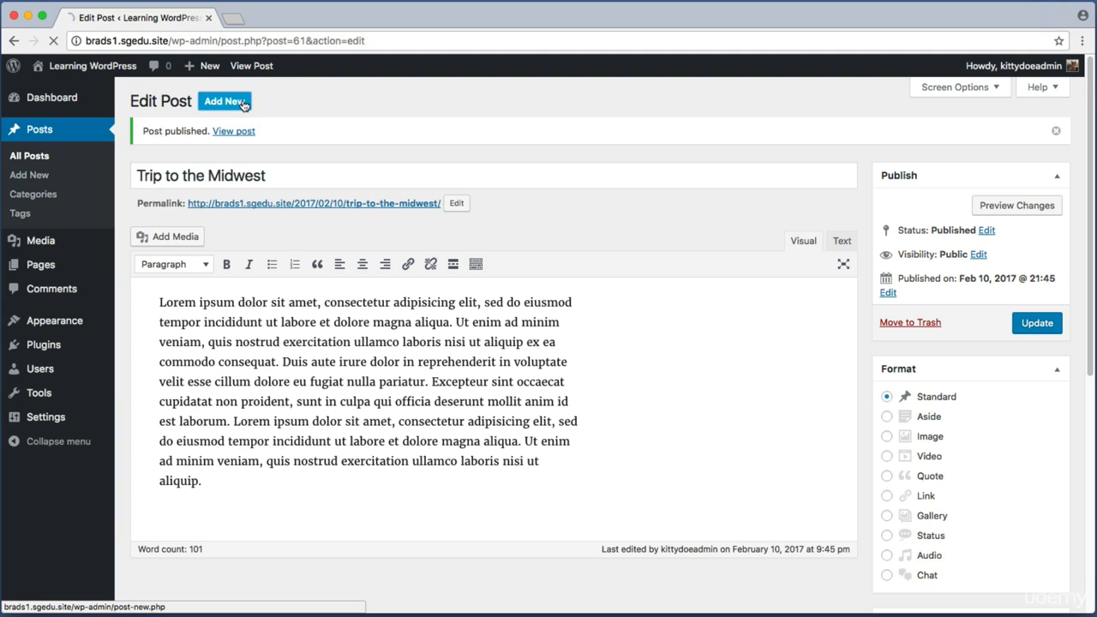
pyautogui.click(240, 103)
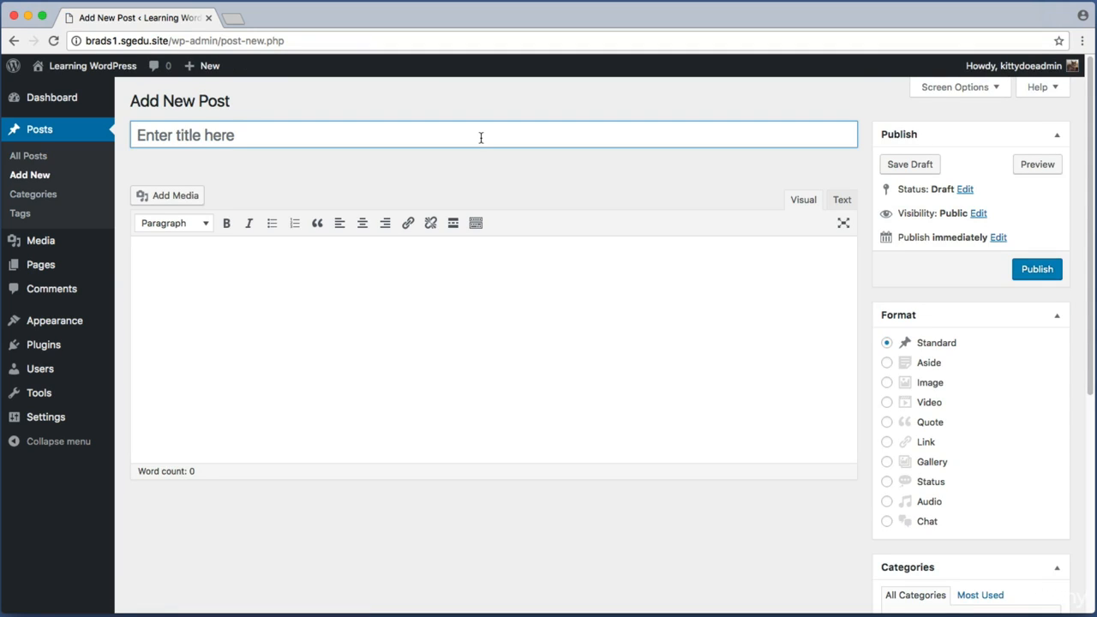
pyautogui.write('Easy Spaghetti')
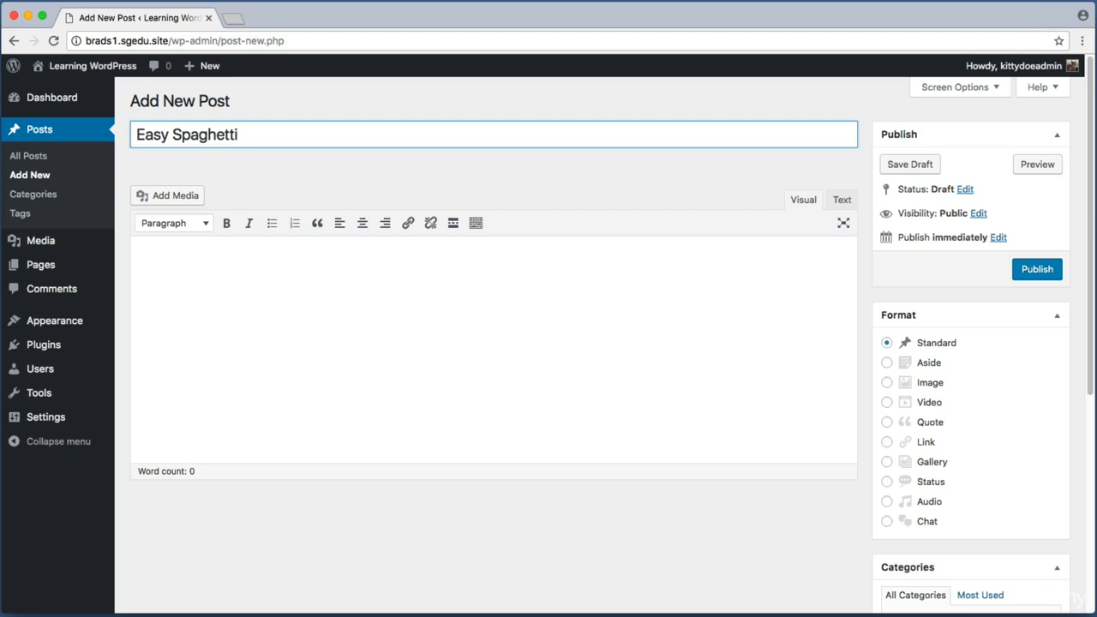
pyautogui.click(257, 254)
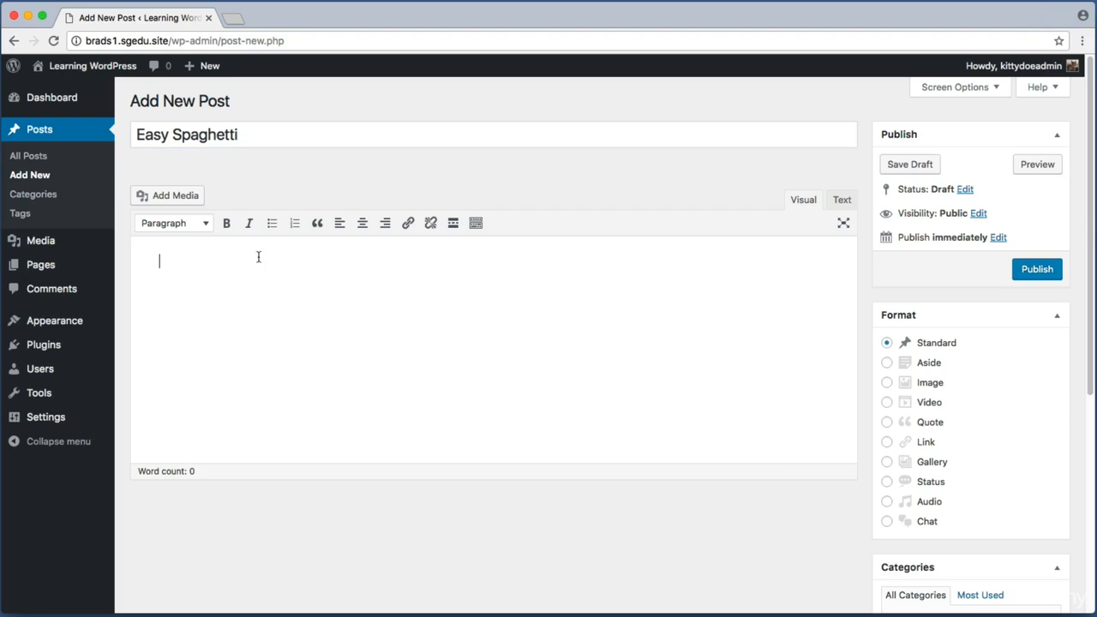
pyautogui.rightClick(237, 252)
pyautogui.click(281, 322)
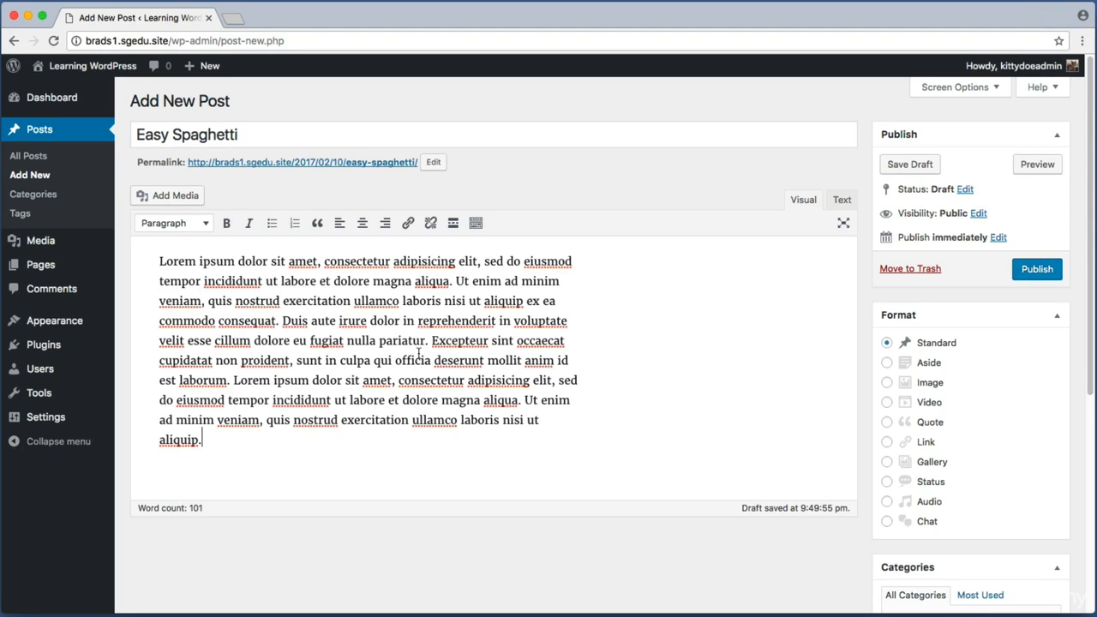
# Step: Add a new category named Recipes to the Easy Spaghetti post and publish the post
pyautogui.scroll(-3, 542, 371)
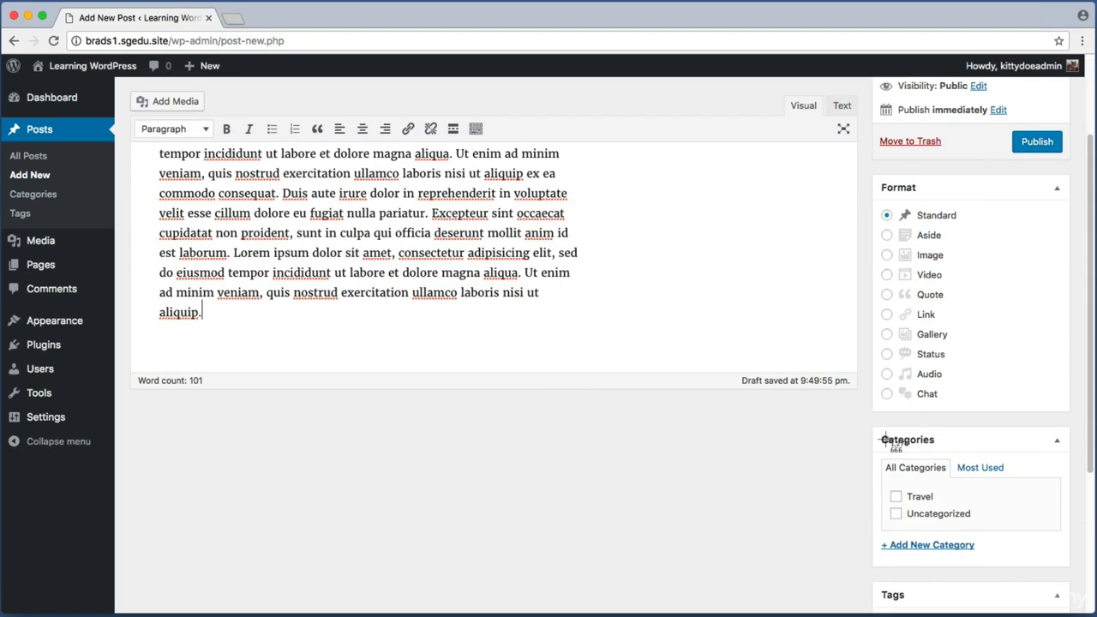
pyautogui.moveTo(854, 420); pyautogui.dragTo(1082, 577)
pyautogui.press('super+shift+4')
pyautogui.moveTo(861, 531); pyautogui.dragTo(977, 559)
pyautogui.click(915, 545)
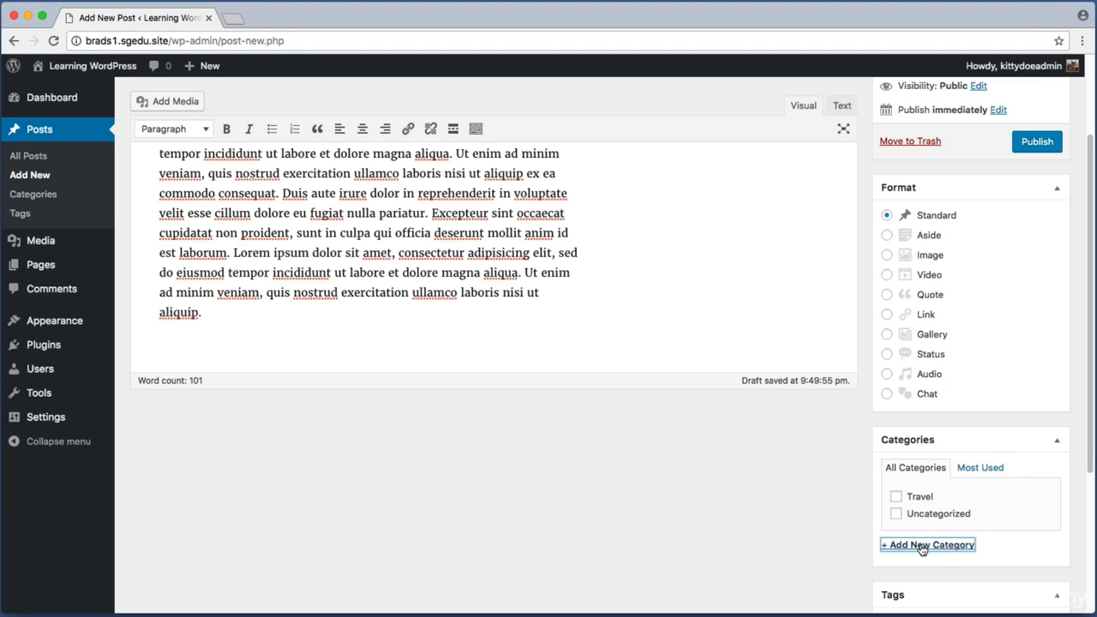
pyautogui.scroll(-1, 865, 545)
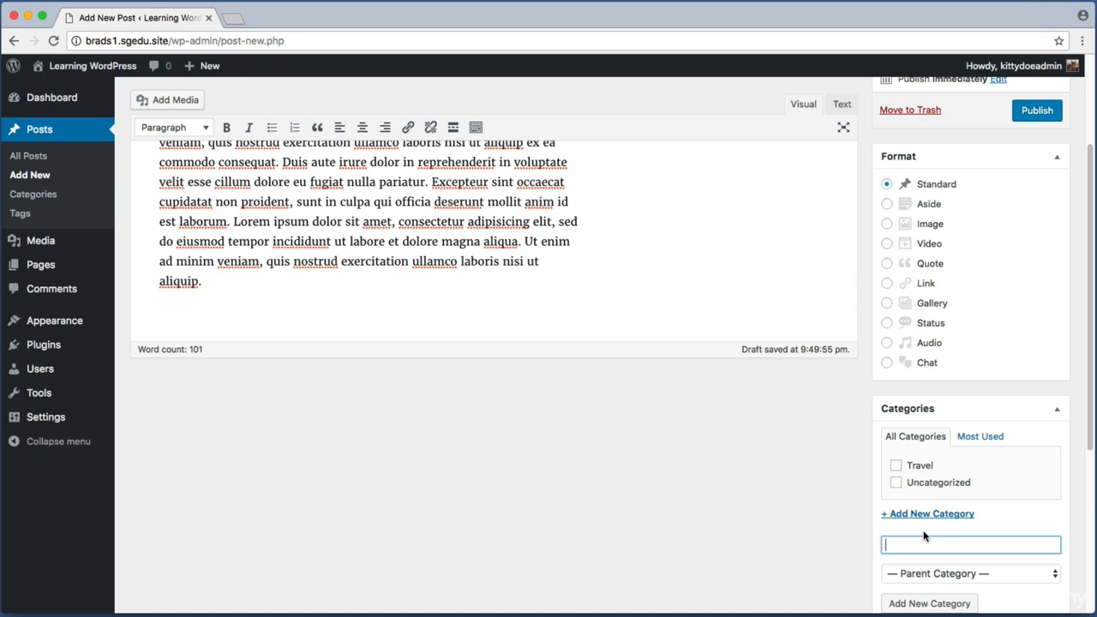
pyautogui.write('Recipes')
pyautogui.scroll(-1, 904, 536)
pyautogui.press('super+shift+4')
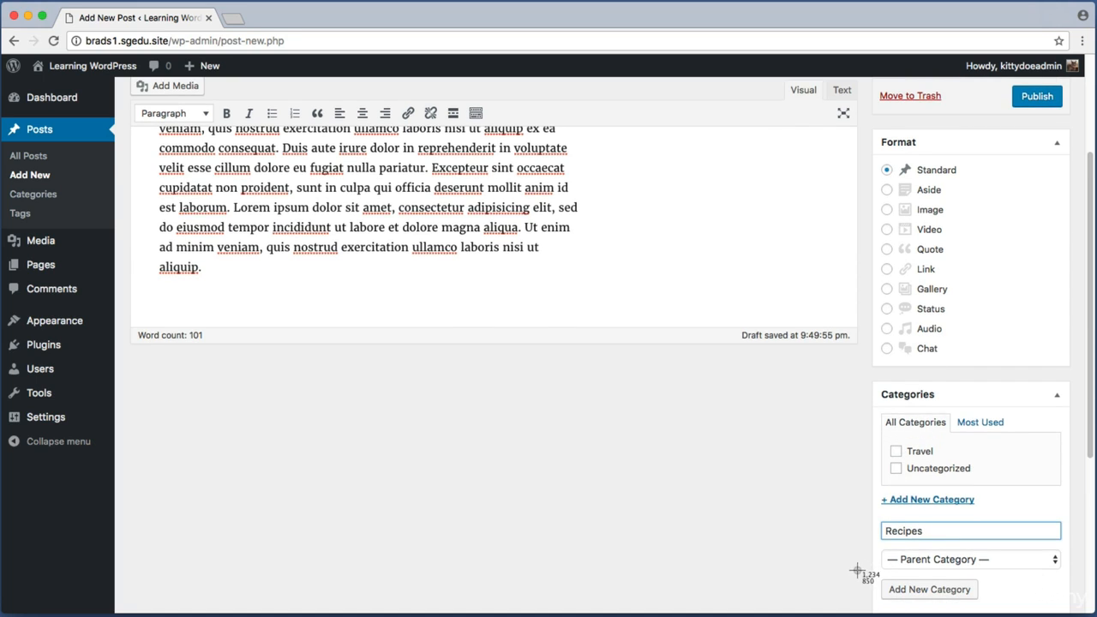
pyautogui.moveTo(862, 577); pyautogui.dragTo(984, 604)
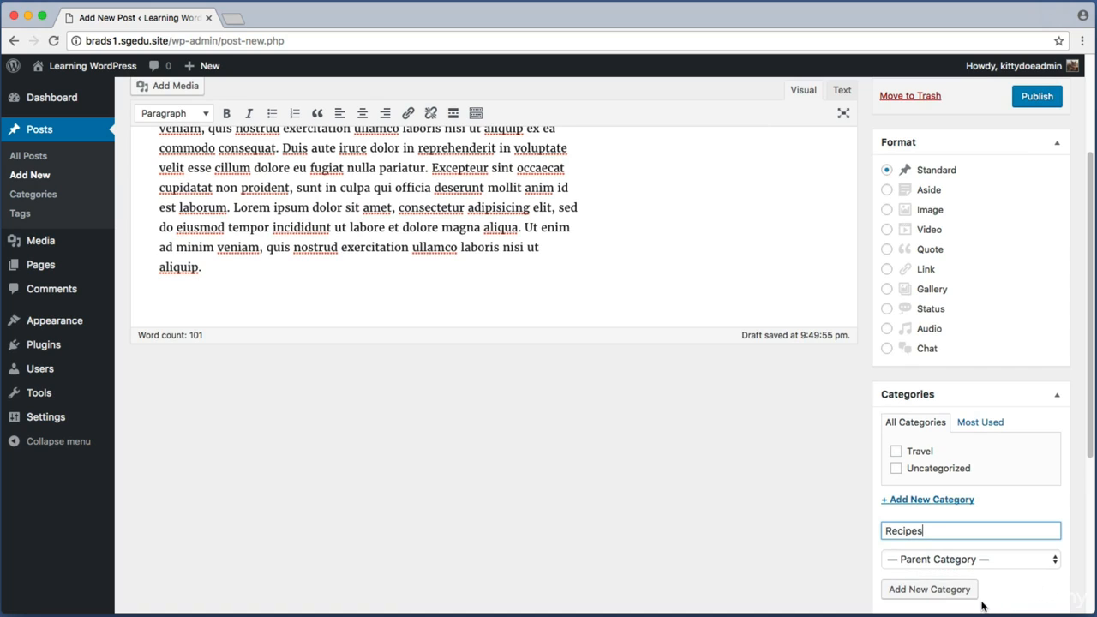
pyautogui.click(931, 591)
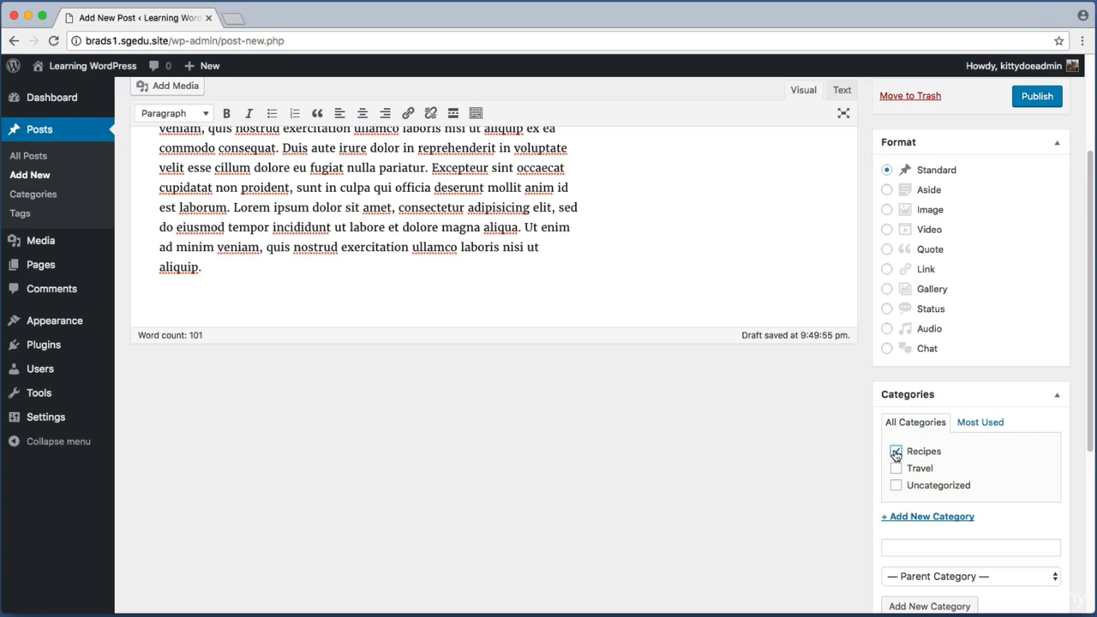
pyautogui.scroll(5, 854, 457)
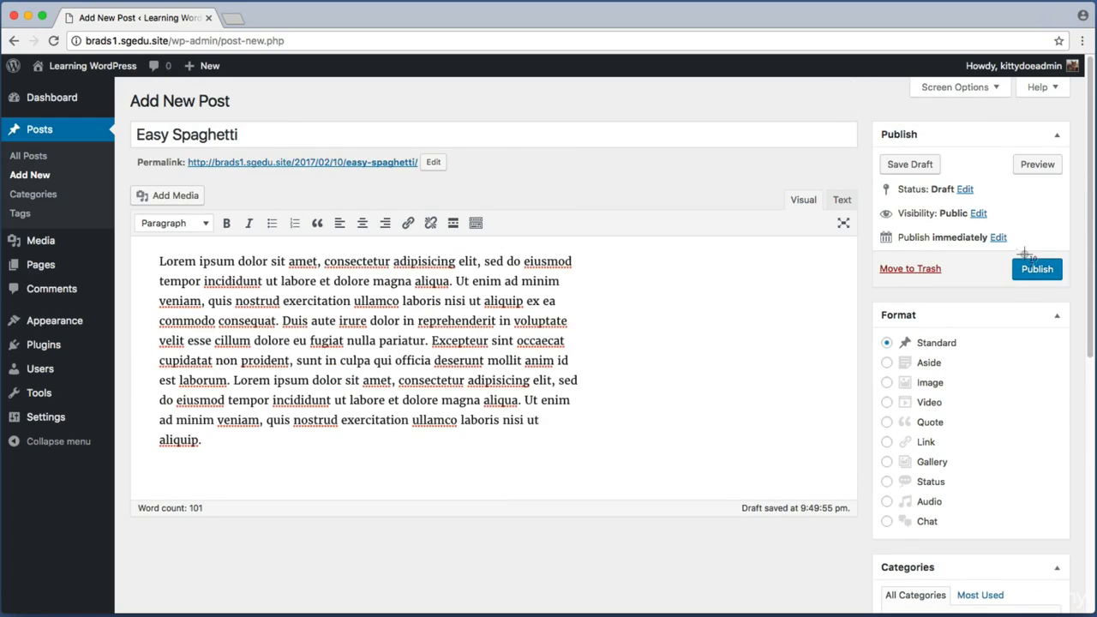
pyautogui.click(1048, 276)
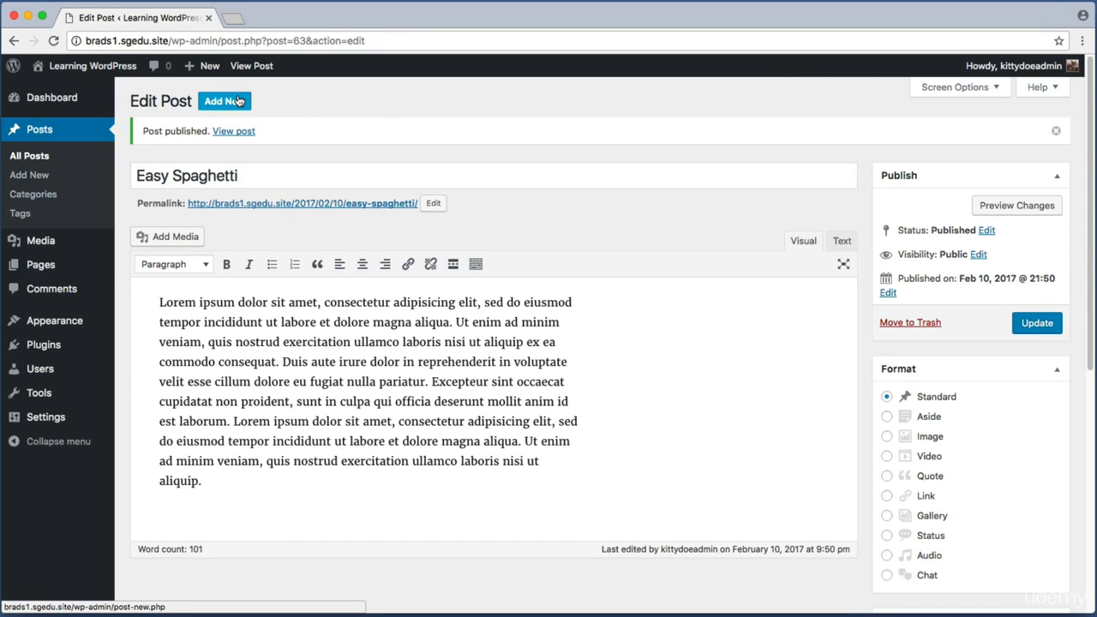
# Step: Create another post titled "Homemade French Bread" and paste the copied Lorem ipsum text as its body
pyautogui.click(235, 103)
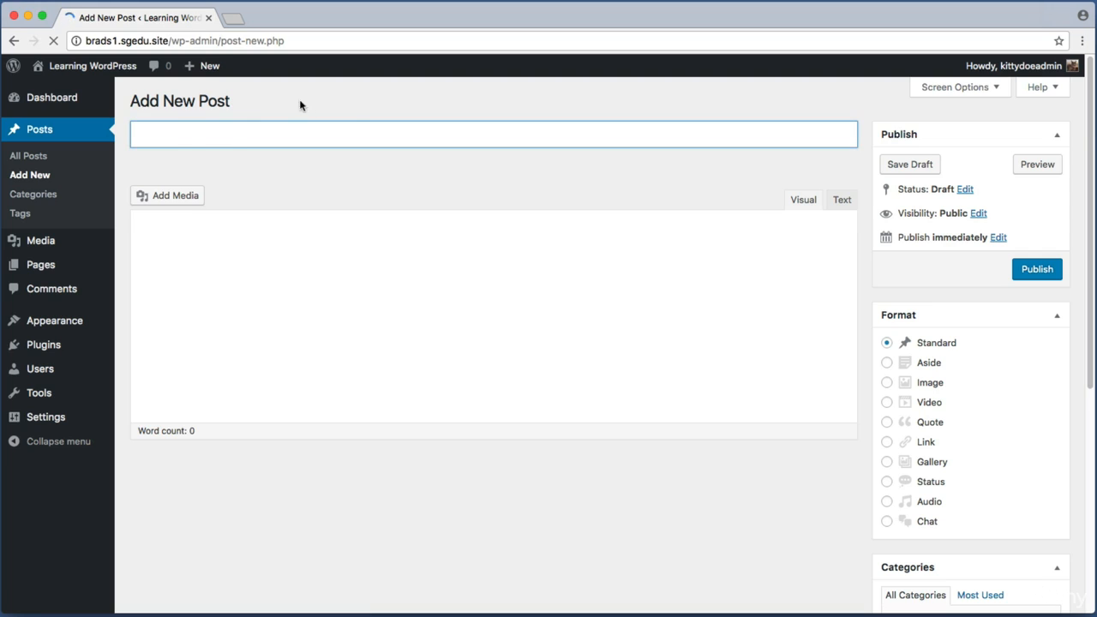
pyautogui.write('Homemade French')
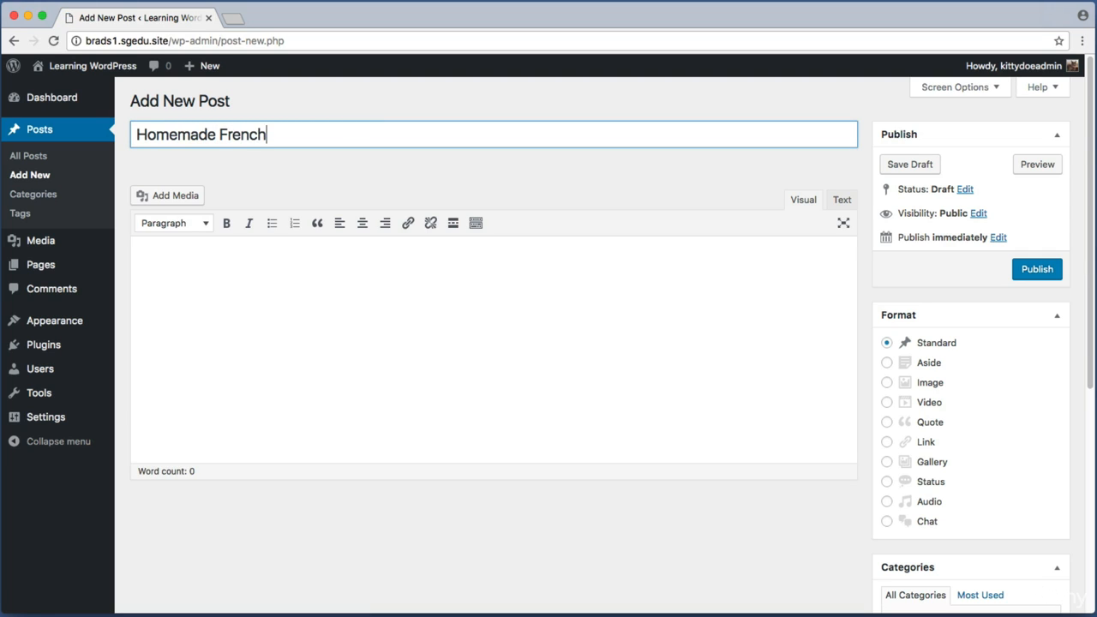
pyautogui.write(' Bread')
pyautogui.rightClick(260, 261)
pyautogui.click(283, 326)
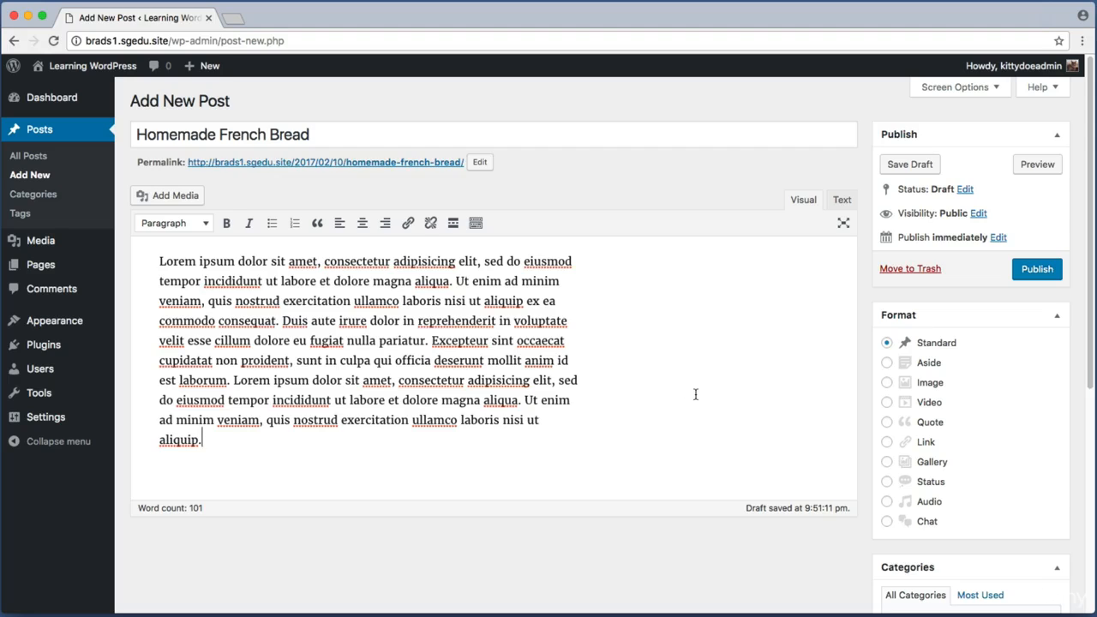
# Step: Assign the Homemade French Bread post to the existing Recipes category and publish it
pyautogui.scroll(-5, 695, 395)
pyautogui.press('super+shift+4')
pyautogui.moveTo(854, 372); pyautogui.dragTo(1084, 546)
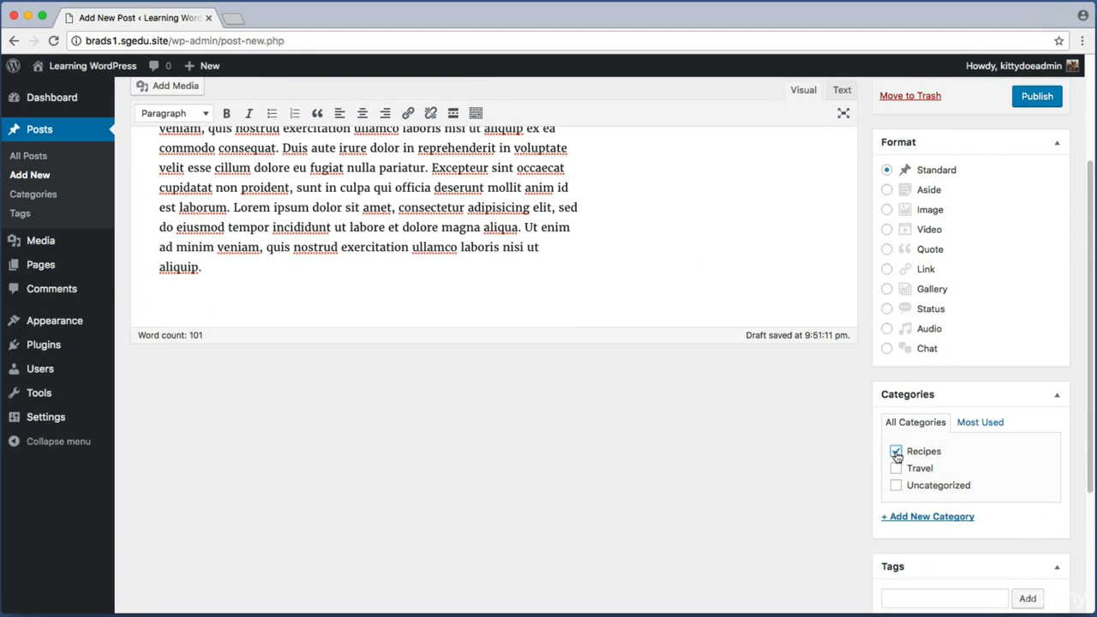
pyautogui.scroll(5, 873, 441)
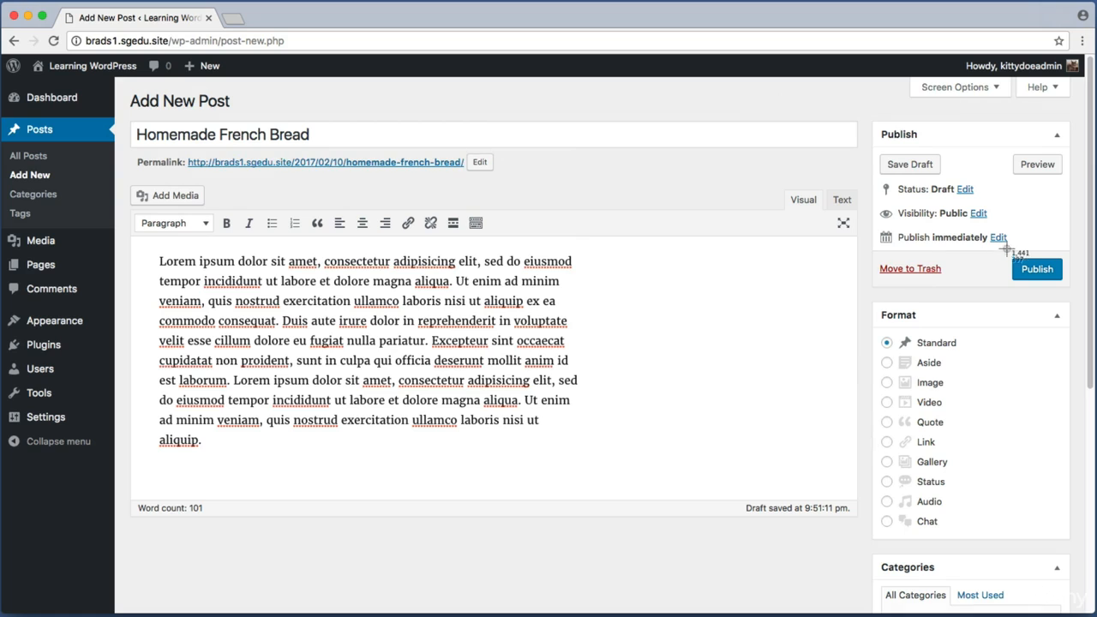
pyautogui.click(1045, 277)
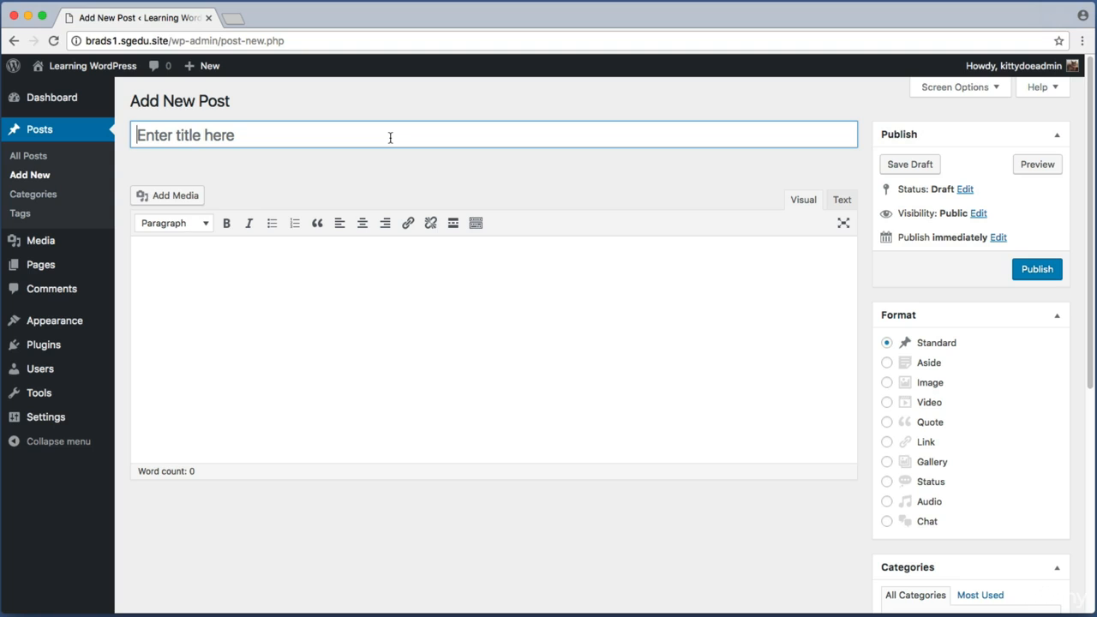
# Step: Create another post titled "Greek Salad" and paste the copied Lorem ipsum text as its body
pyautogui.write('Greek Salad')
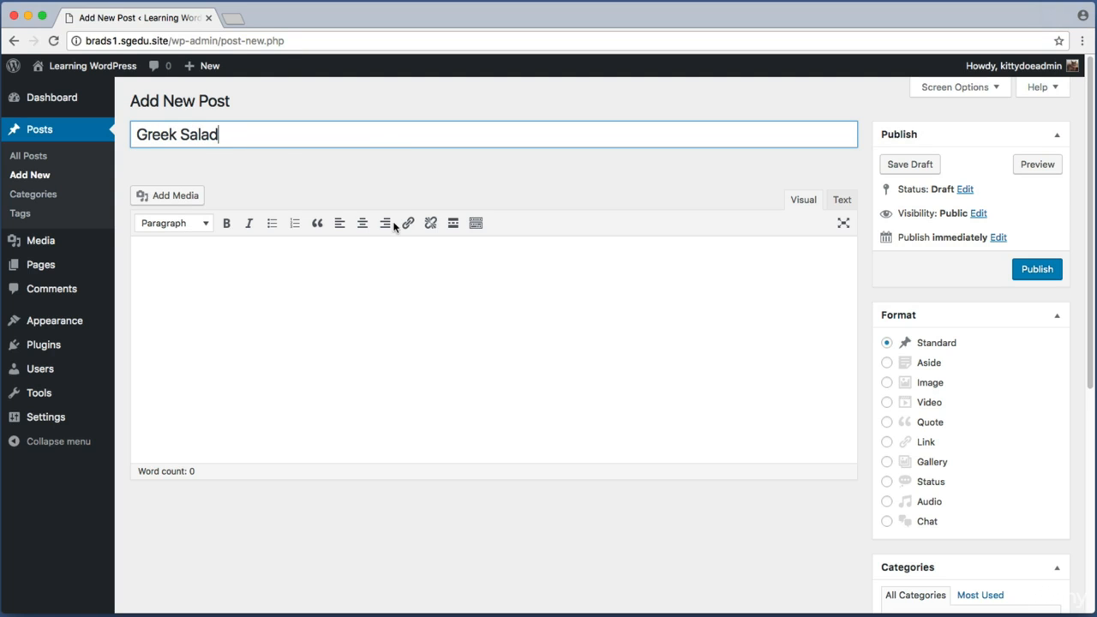
pyautogui.rightClick(290, 271)
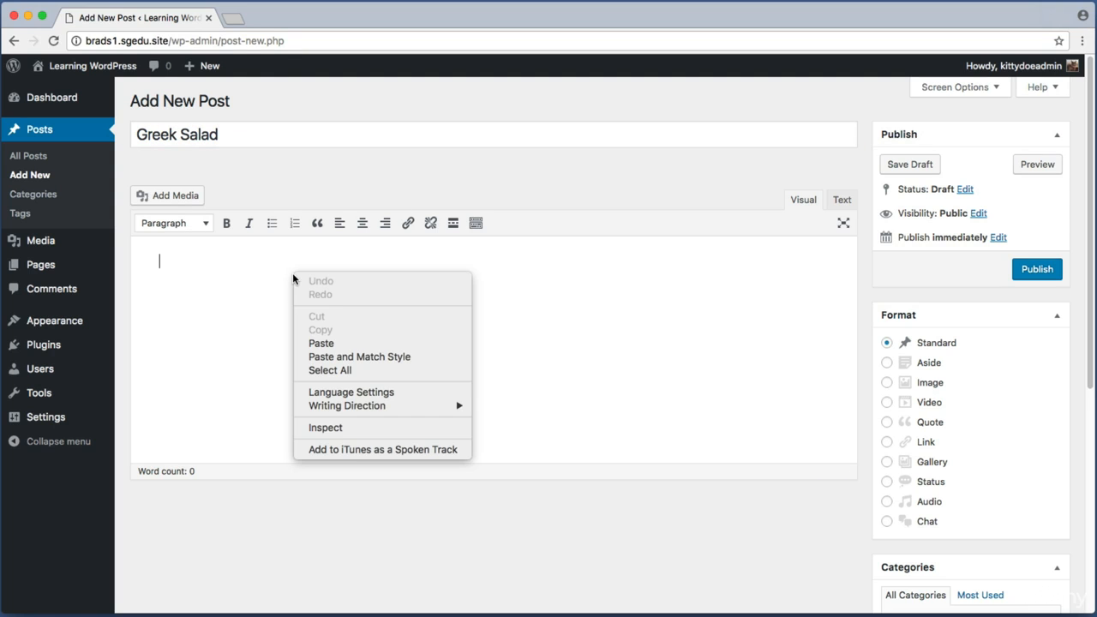
pyautogui.click(341, 346)
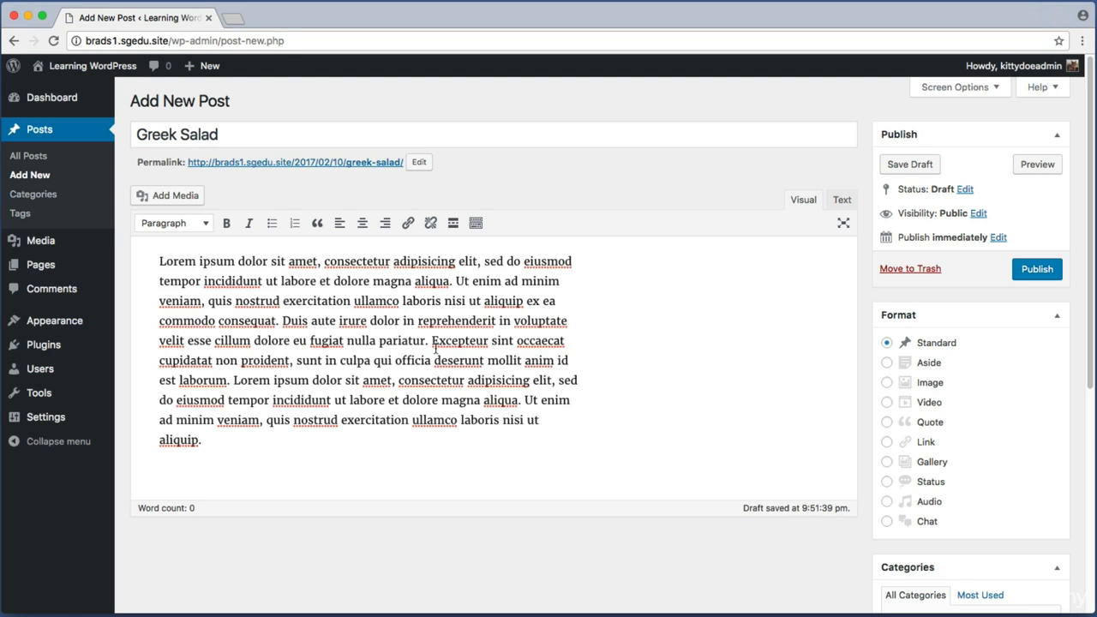
# Step: Assign the Greek Salad post to the existing Recipes category and publish it
pyautogui.scroll(-3, 578, 407)
pyautogui.press('cmd+shift+4')
pyautogui.moveTo(870, 499); pyautogui.dragTo(962, 525)
pyautogui.click(896, 517)
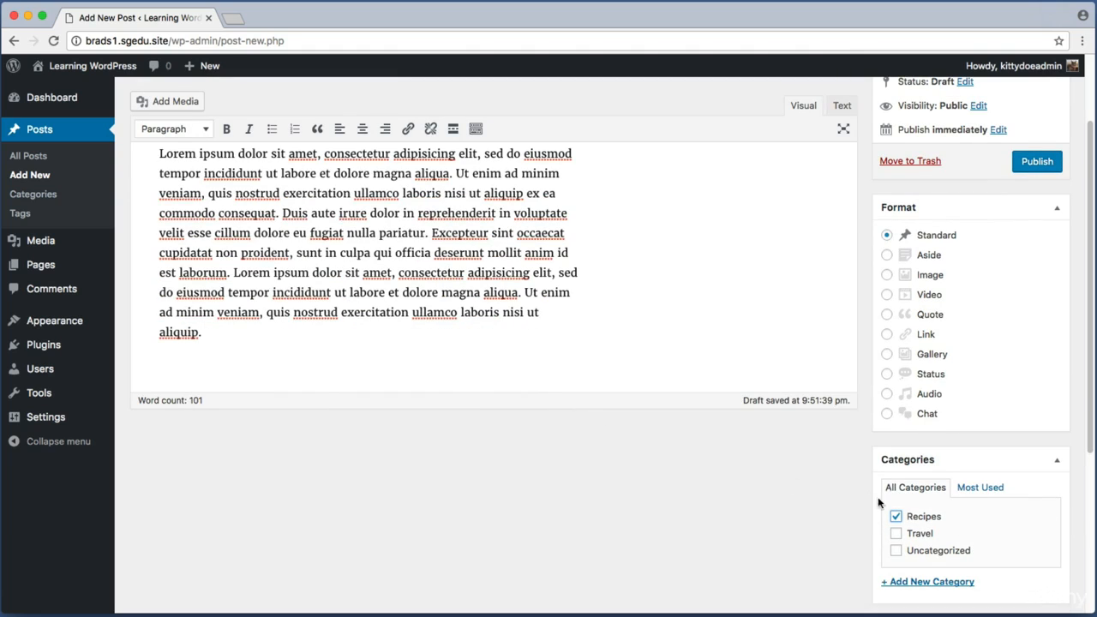
pyautogui.click(1035, 162)
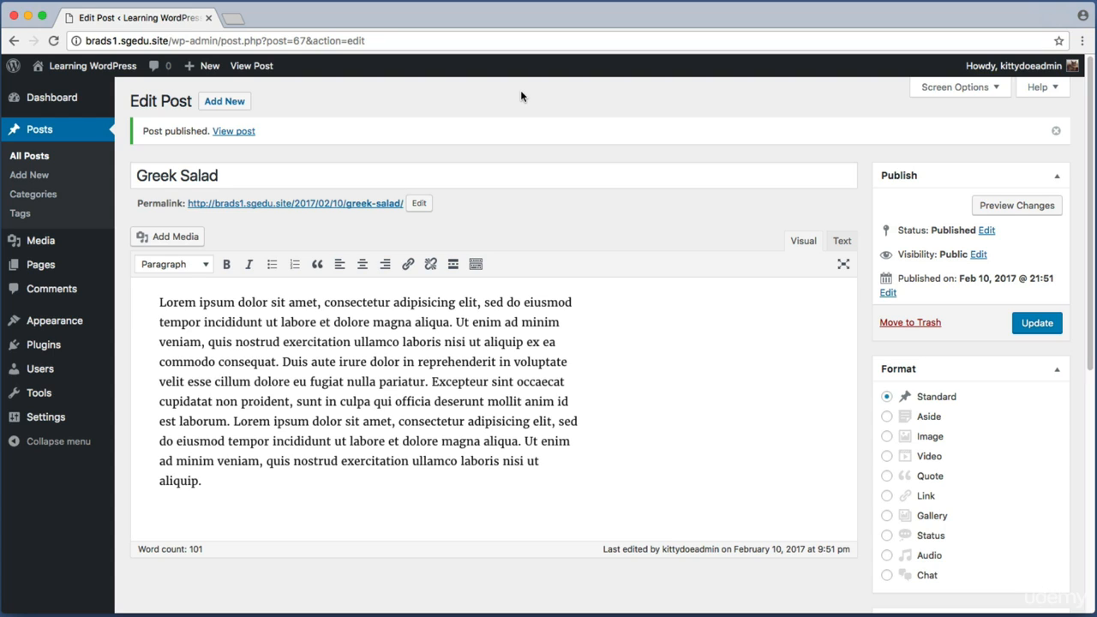
# Step: View the live site's front page and examine the published posts and the main navigation menu
pyautogui.click(85, 65)
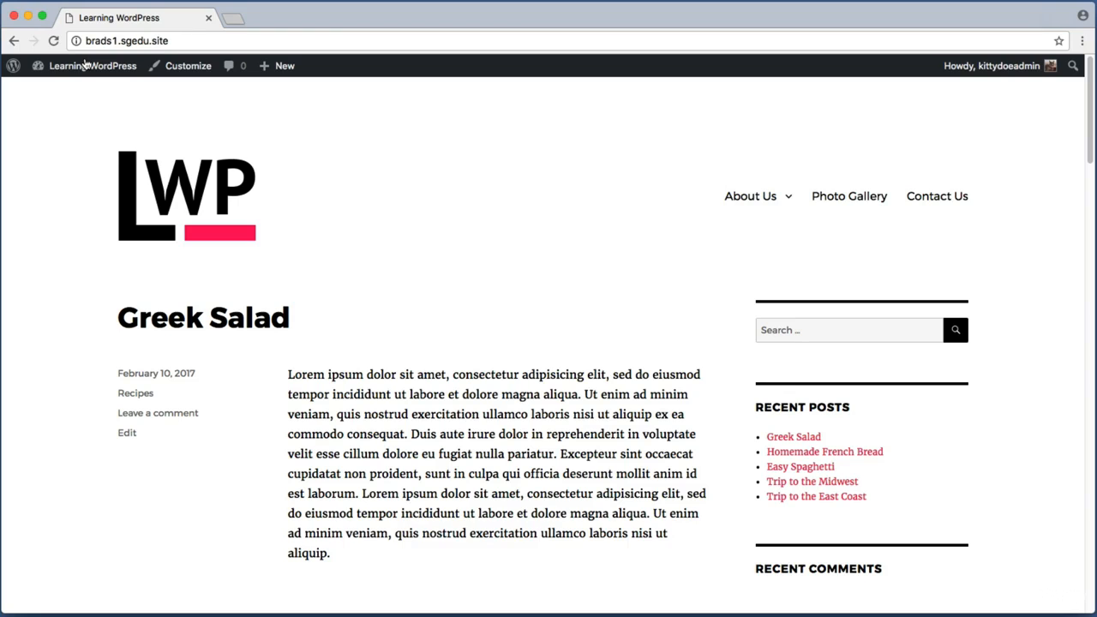
pyautogui.moveTo(91, 286); pyautogui.dragTo(324, 348)
pyautogui.scroll(-10, 324, 348)
pyautogui.scroll(-5, 103, 227)
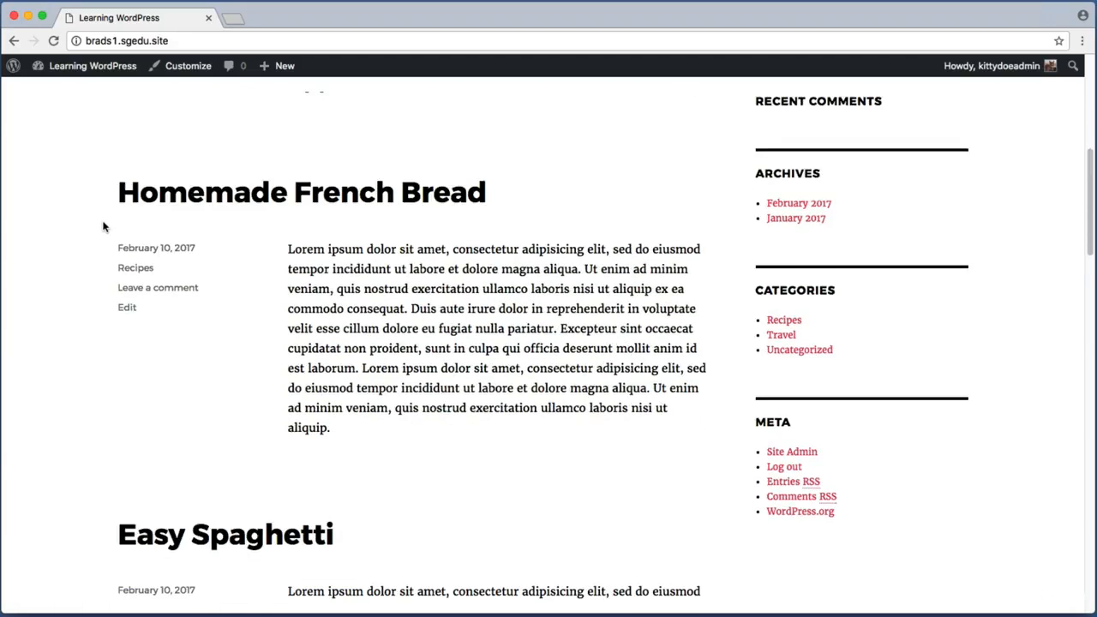
pyautogui.scroll(15, 103, 226)
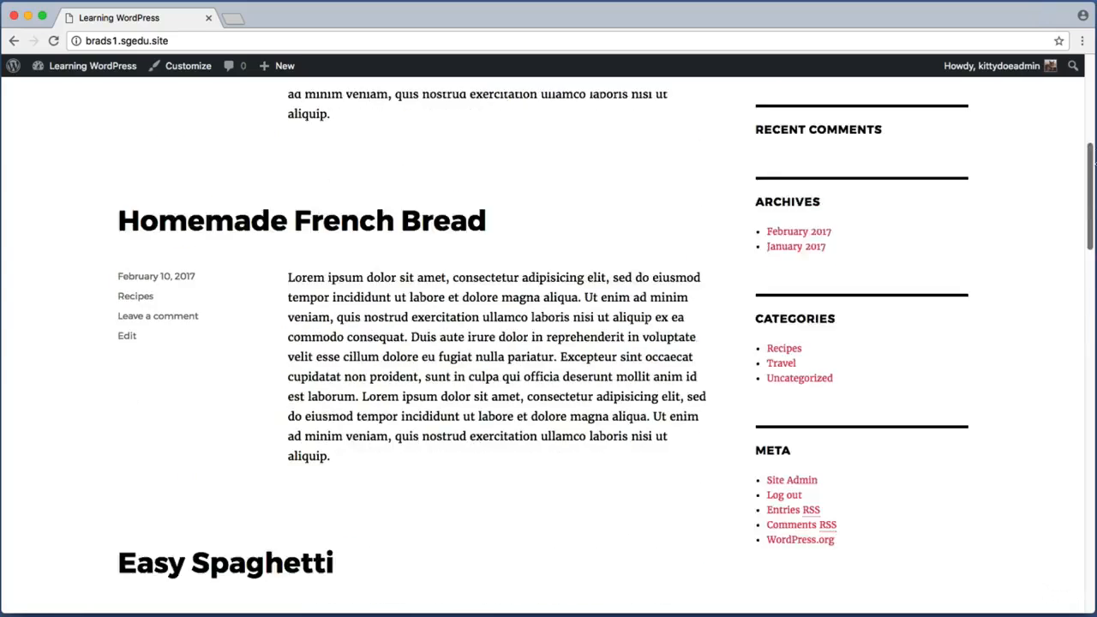
pyautogui.press('super+shift+4')
pyautogui.moveTo(668, 174); pyautogui.dragTo(1012, 225)
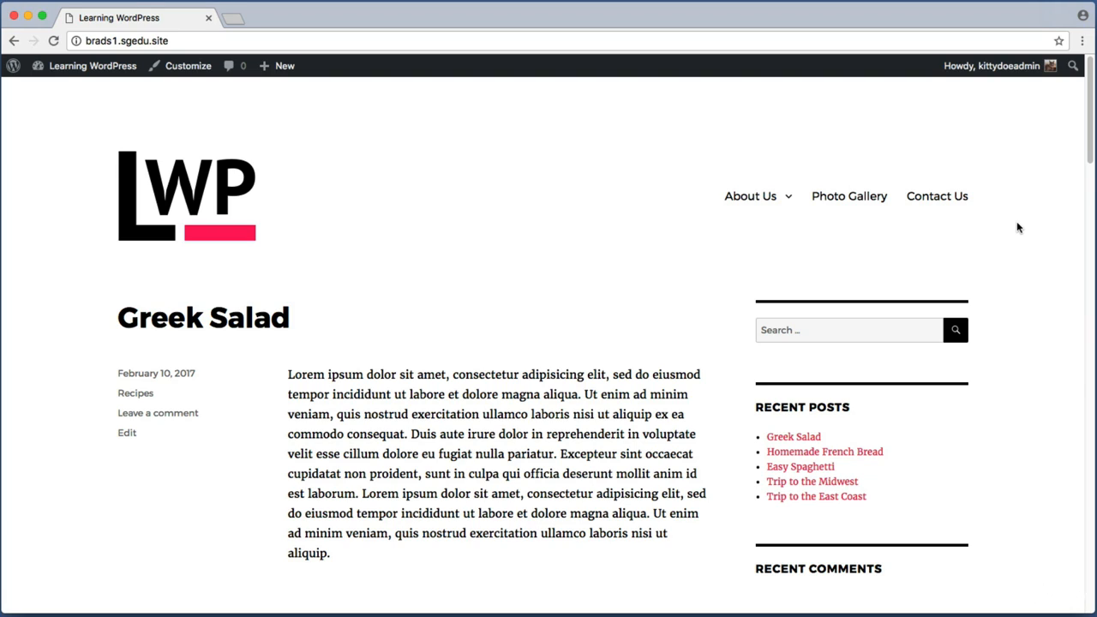
pyautogui.press('super+shift+4')
pyautogui.moveTo(1017, 229); pyautogui.dragTo(706, 174)
# Step: Return to the site's admin dashboard and open the Menus editor
pyautogui.moveTo(100, 71)
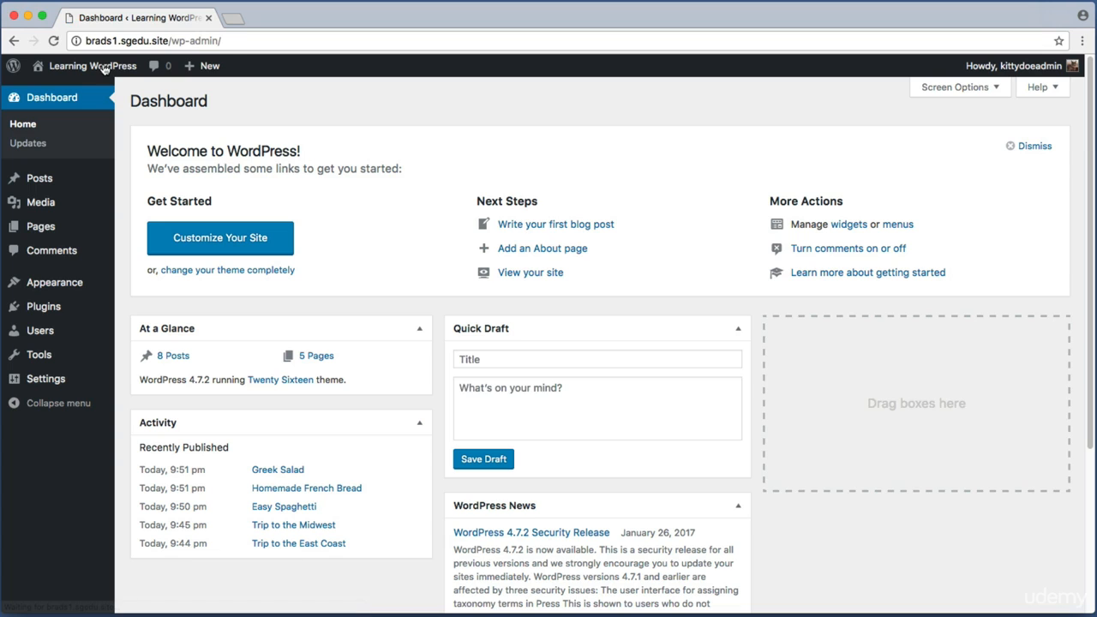
pyautogui.press('super+shift+4')
pyautogui.moveTo(126, 123); pyautogui.dragTo(1, 418)
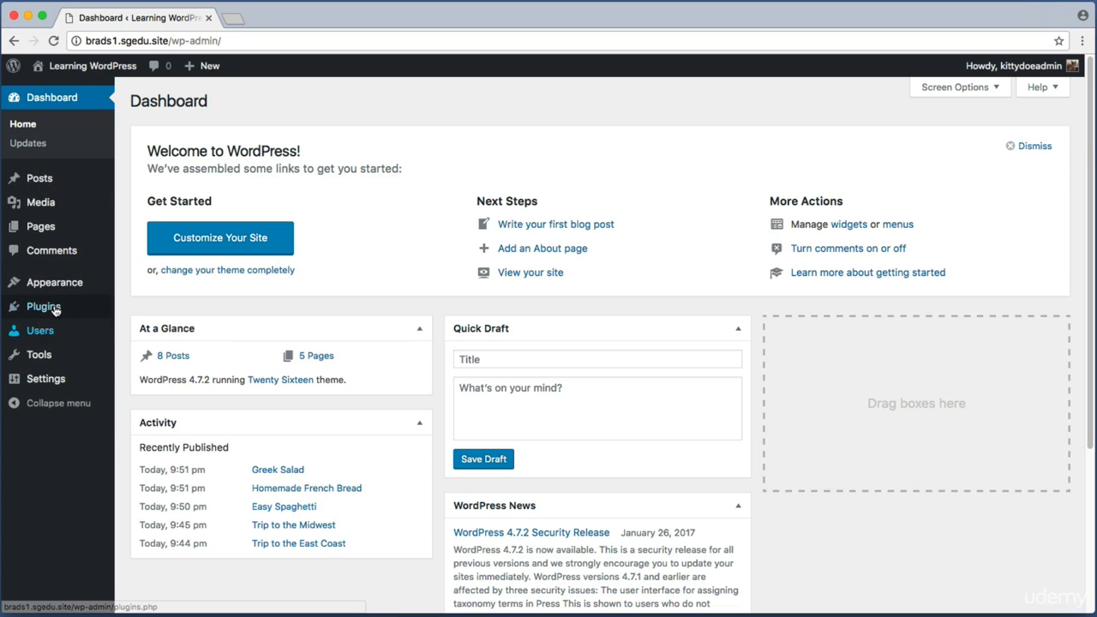
pyautogui.moveTo(67, 290)
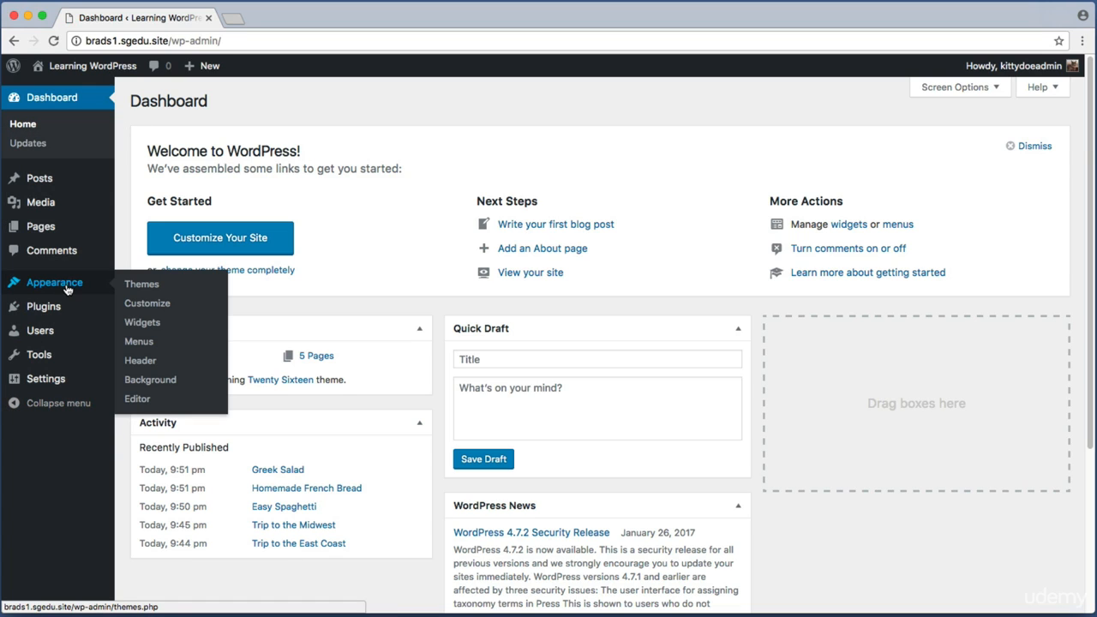
pyautogui.click(162, 344)
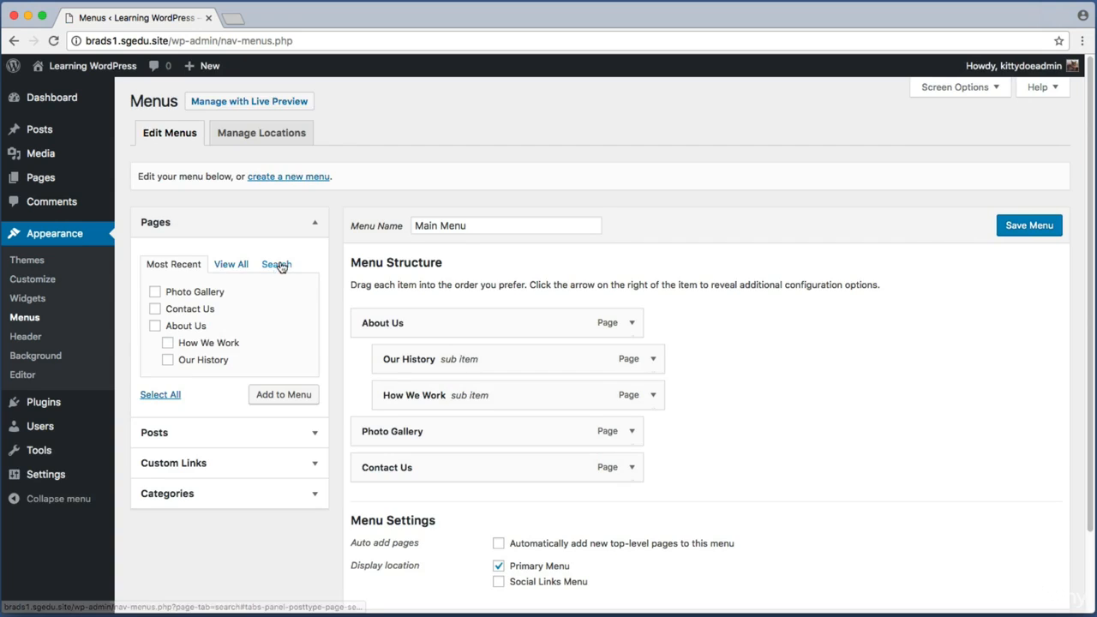
# Step: Examine the Main Menu's current structure and the Pages, Posts, Custom Links and Categories sources available for new menu items
pyautogui.press('super+shift+4')
pyautogui.moveTo(336, 290); pyautogui.dragTo(685, 492)
pyautogui.press('super+shift+4')
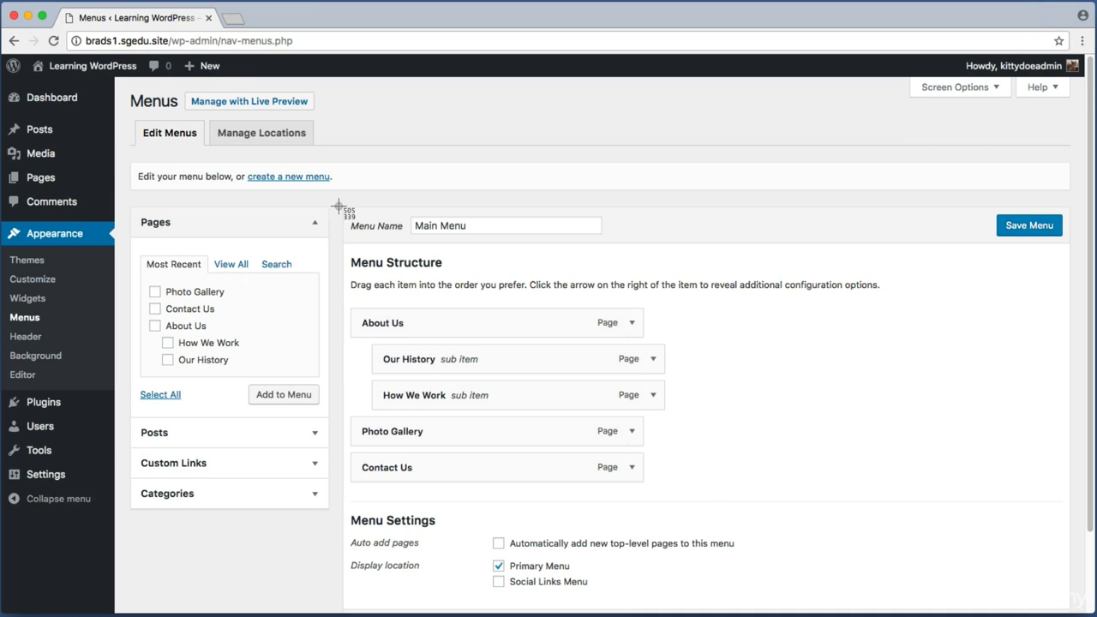
pyautogui.moveTo(334, 203); pyautogui.dragTo(332, 511)
pyautogui.press('super+shift+4')
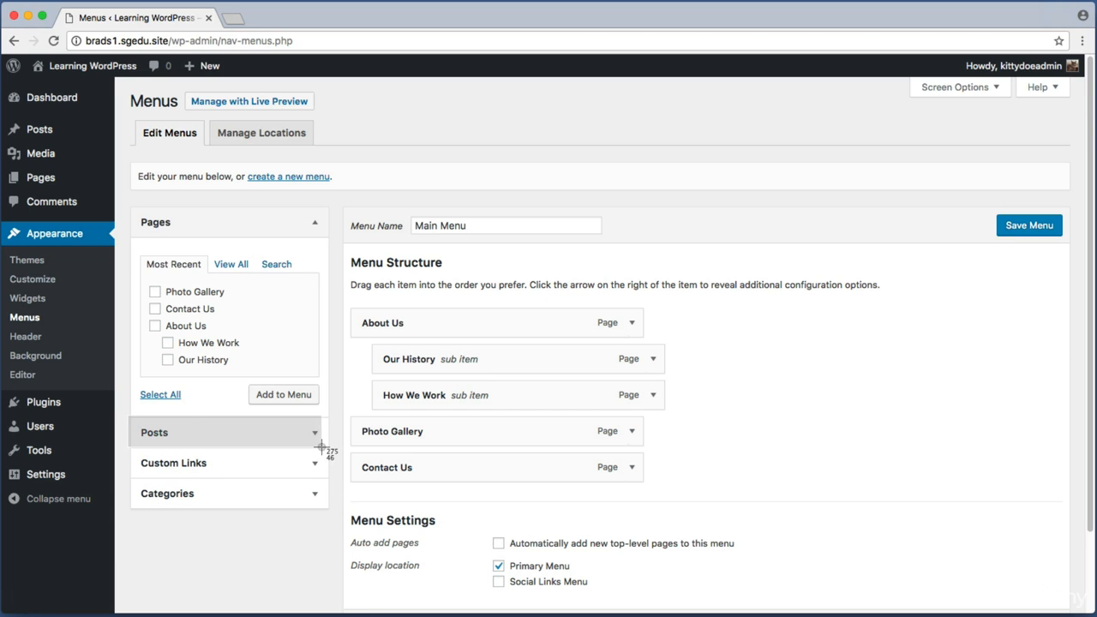
pyautogui.press('super+shift+4')
pyautogui.moveTo(140, 446); pyautogui.dragTo(237, 481)
pyautogui.press('super+shift+4')
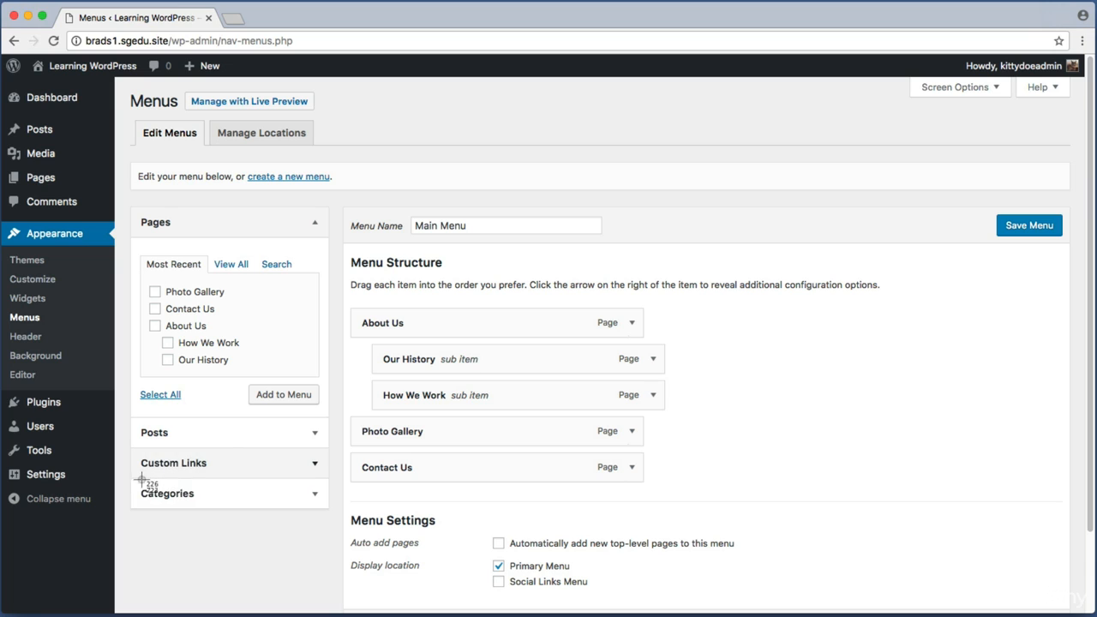
pyautogui.moveTo(133, 480); pyautogui.dragTo(221, 510)
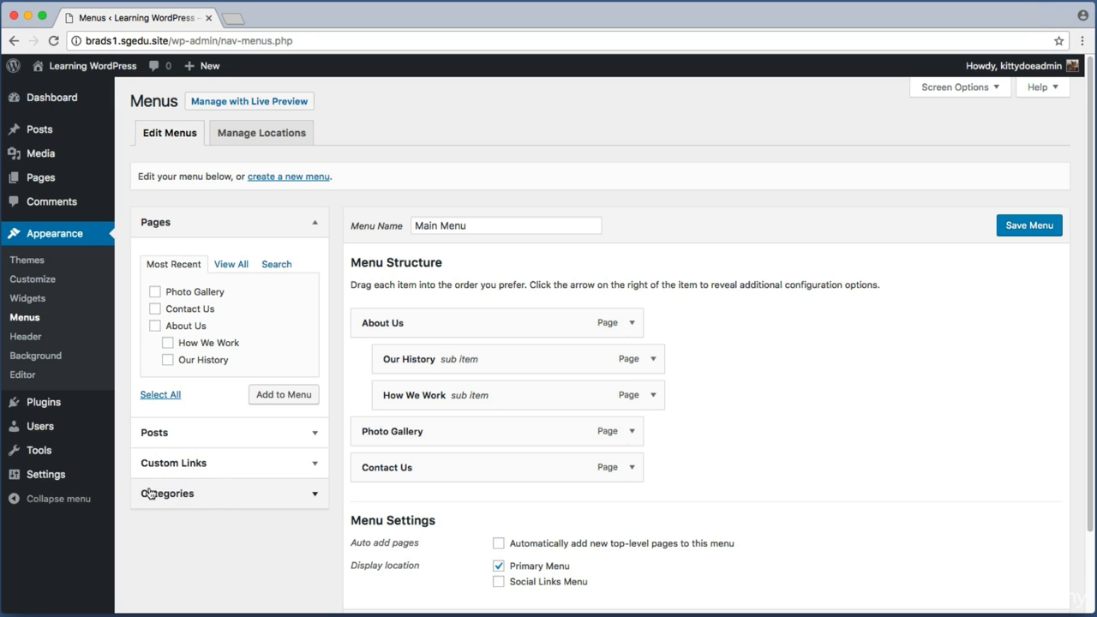
pyautogui.press('super+shift+4')
pyautogui.moveTo(119, 478); pyautogui.dragTo(335, 517)
# Step: Add the Travel category as a new item at the end of the Main Menu structure
pyautogui.click(287, 504)
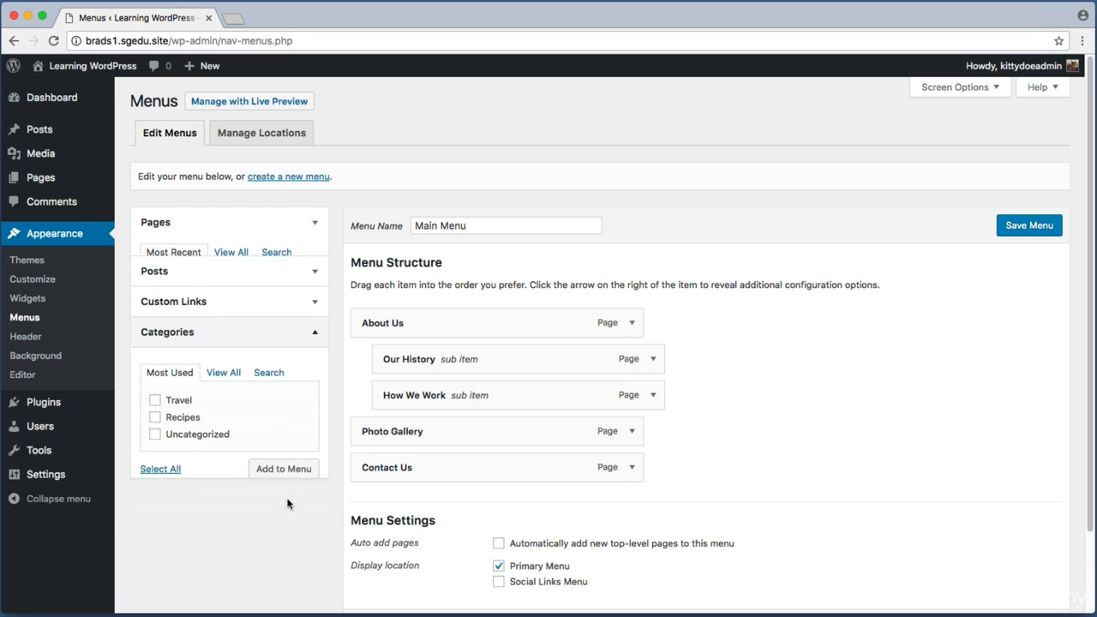
pyautogui.press('super+shift+4')
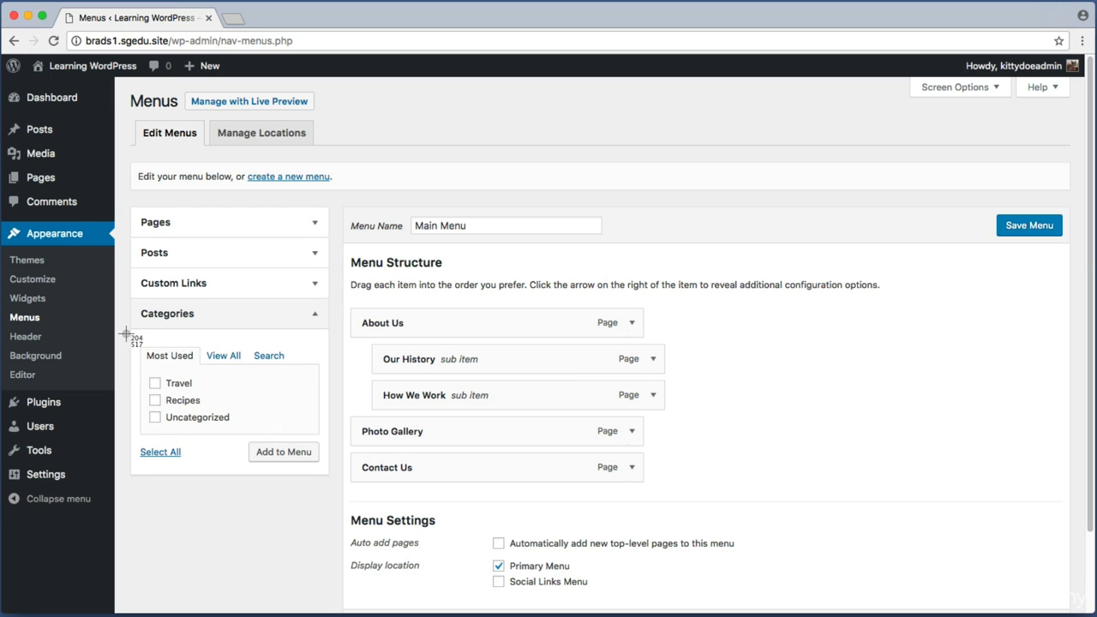
pyautogui.moveTo(127, 341); pyautogui.dragTo(341, 473)
pyautogui.press('super+shift+4')
pyautogui.click(307, 461)
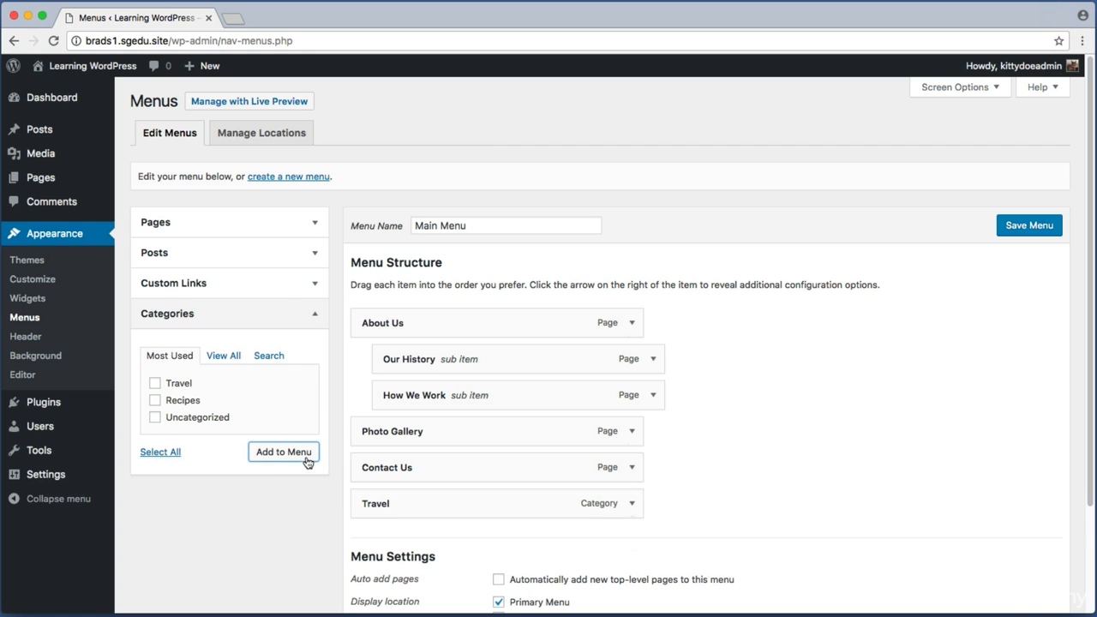
pyautogui.press('super+shift+4')
pyautogui.moveTo(342, 482); pyautogui.dragTo(666, 523)
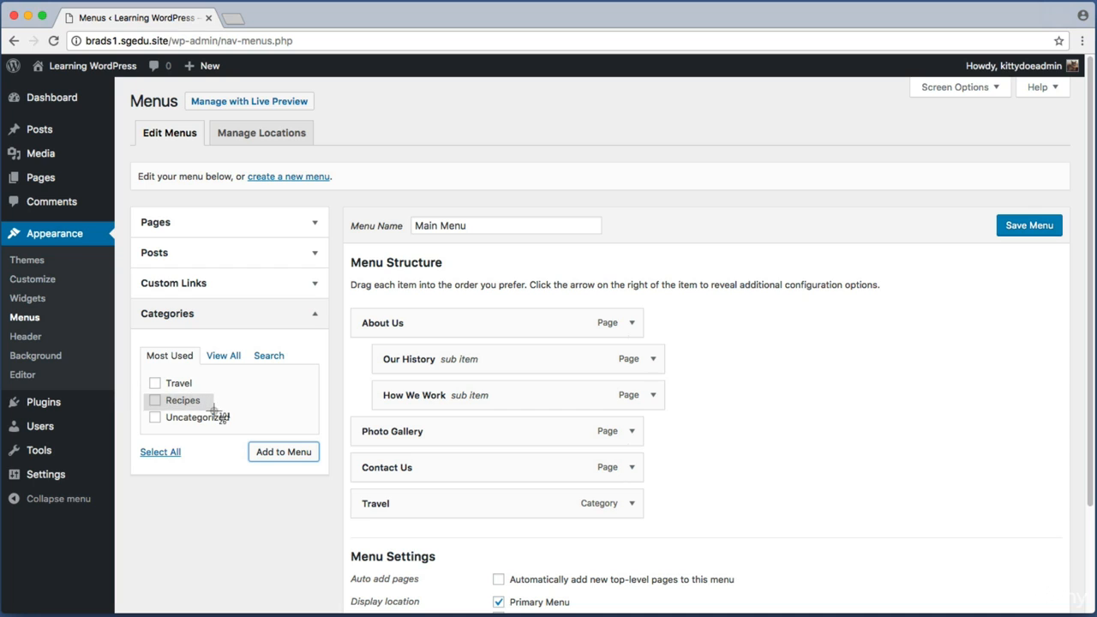
# Step: Add the Recipes category to the Main Menu as an item below Travel
pyautogui.click(155, 402)
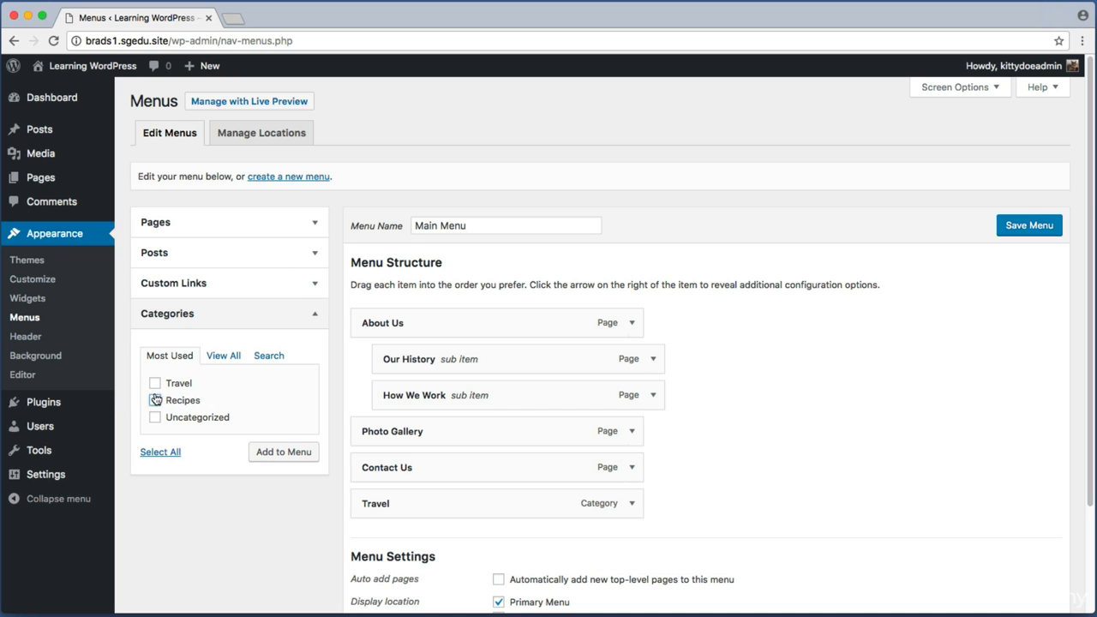
pyautogui.click(155, 383)
pyautogui.click(156, 384)
pyautogui.click(271, 449)
pyautogui.click(299, 454)
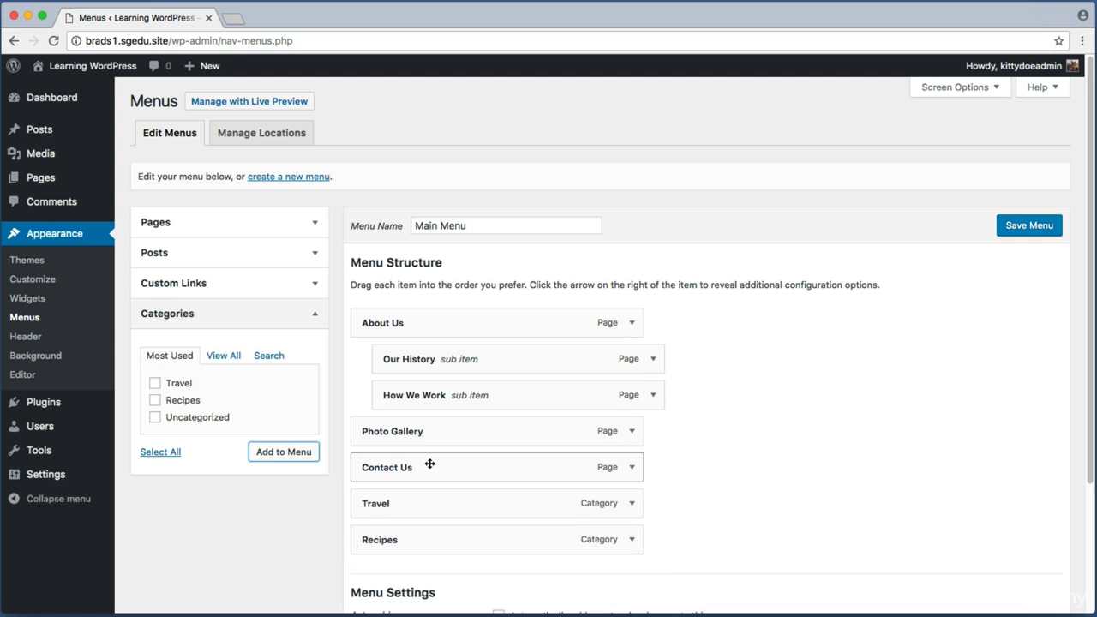
# Step: Move the Contact Us item below Recipes so it is last in the Main Menu, and save the menu
pyautogui.moveTo(425, 467); pyautogui.dragTo(423, 542)
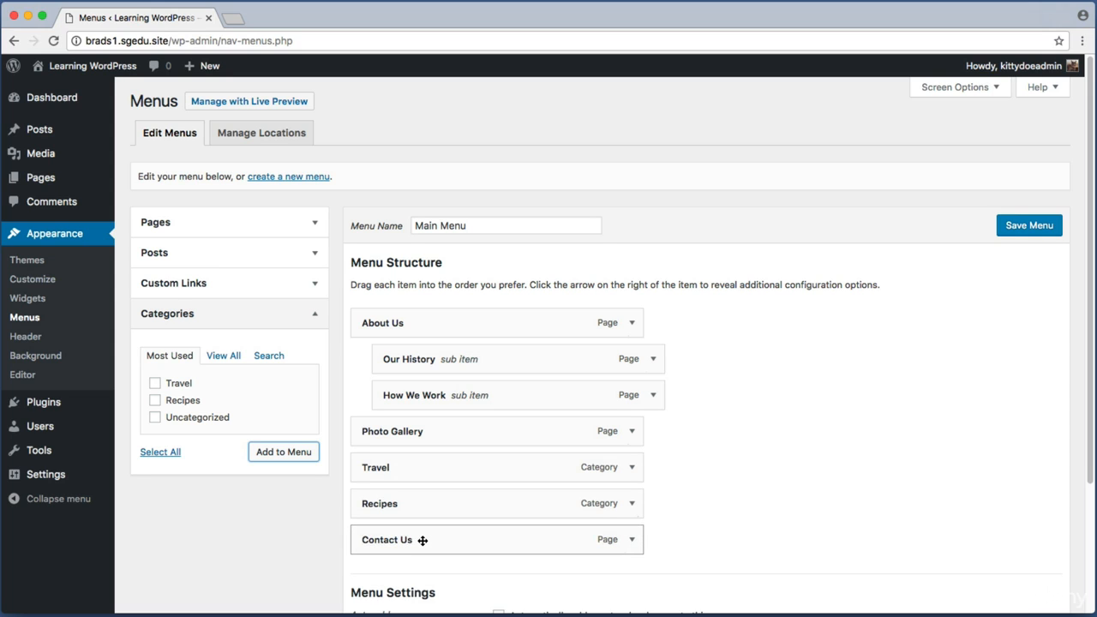
pyautogui.press('super+shift+4')
pyautogui.moveTo(343, 294); pyautogui.dragTo(783, 576)
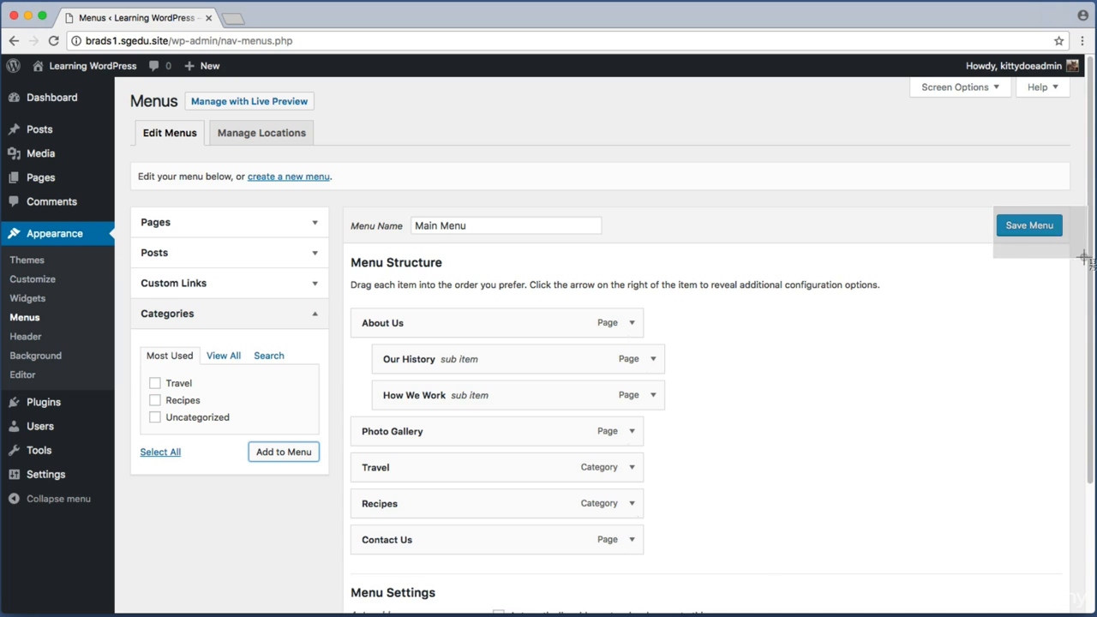
pyautogui.click(1053, 228)
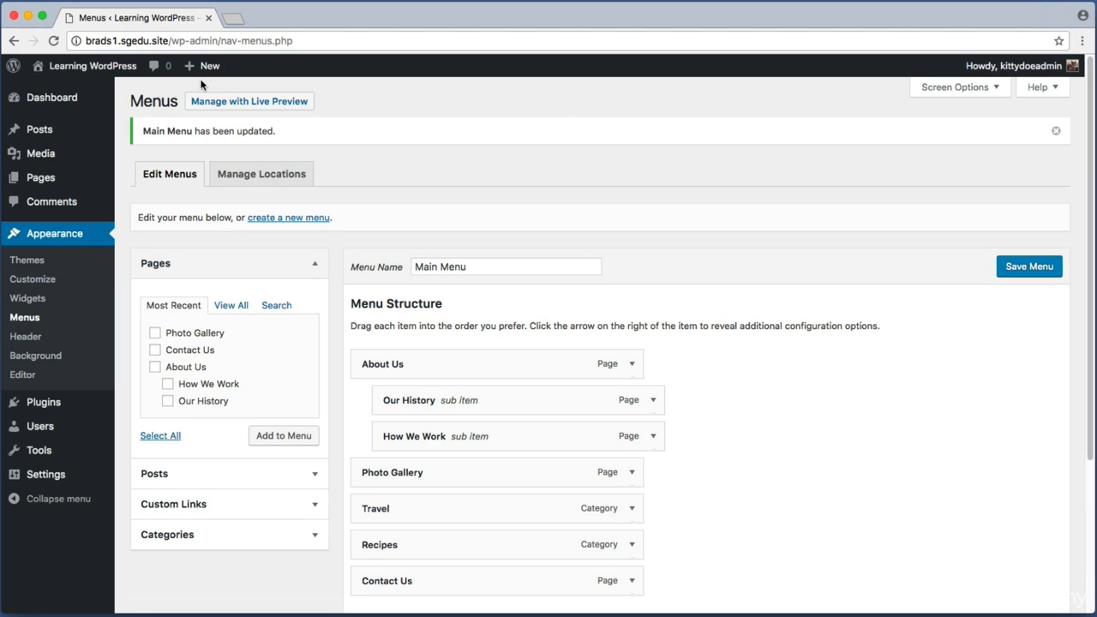
# Step: View the live site's front page and examine the Travel item in the updated navigation menu
pyautogui.moveTo(100, 73)
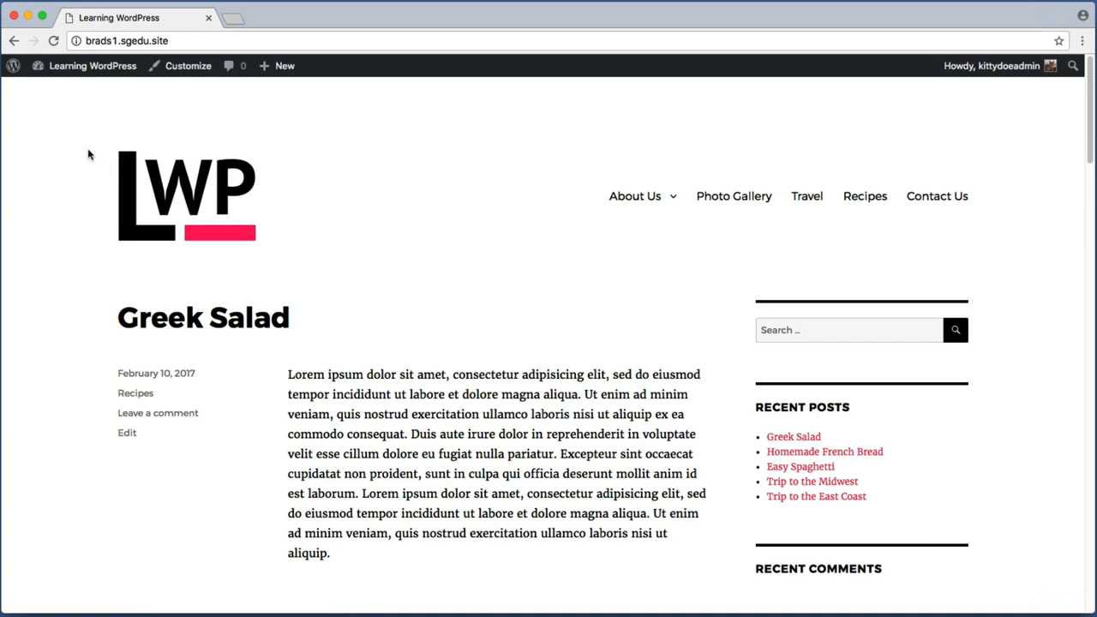
pyautogui.press('super+shift+4')
pyautogui.moveTo(570, 177); pyautogui.dragTo(1000, 232)
pyautogui.press('super+shift+4')
pyautogui.moveTo(782, 174); pyautogui.dragTo(833, 233)
# Step: Open the Travel category page from the site navigation and review all the posts listed in it
pyautogui.click(811, 198)
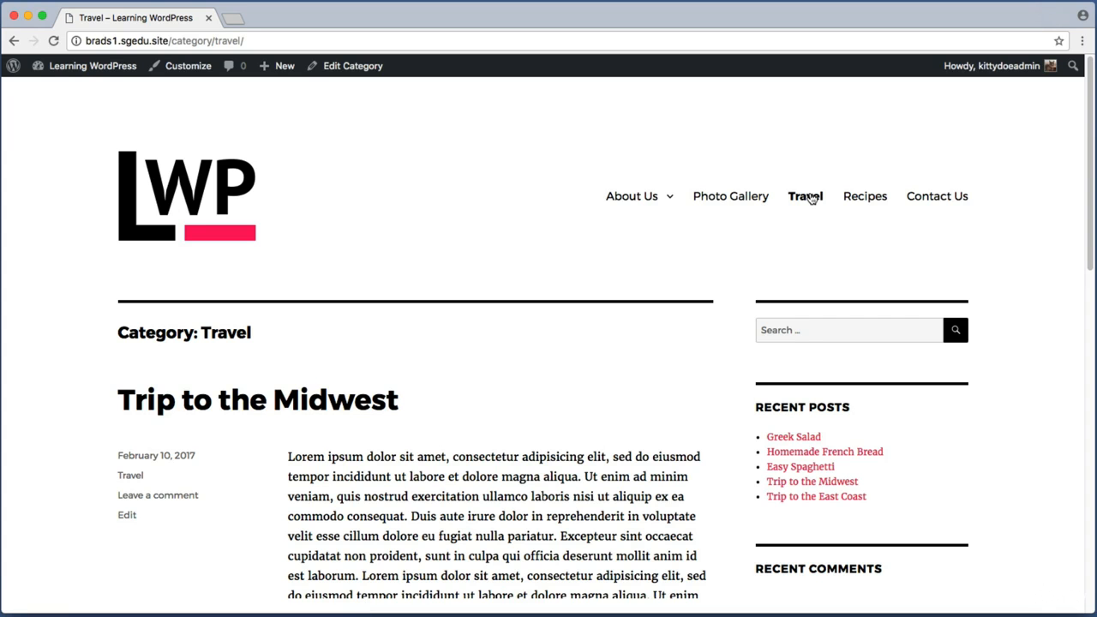
pyautogui.scroll(-2, 49, 324)
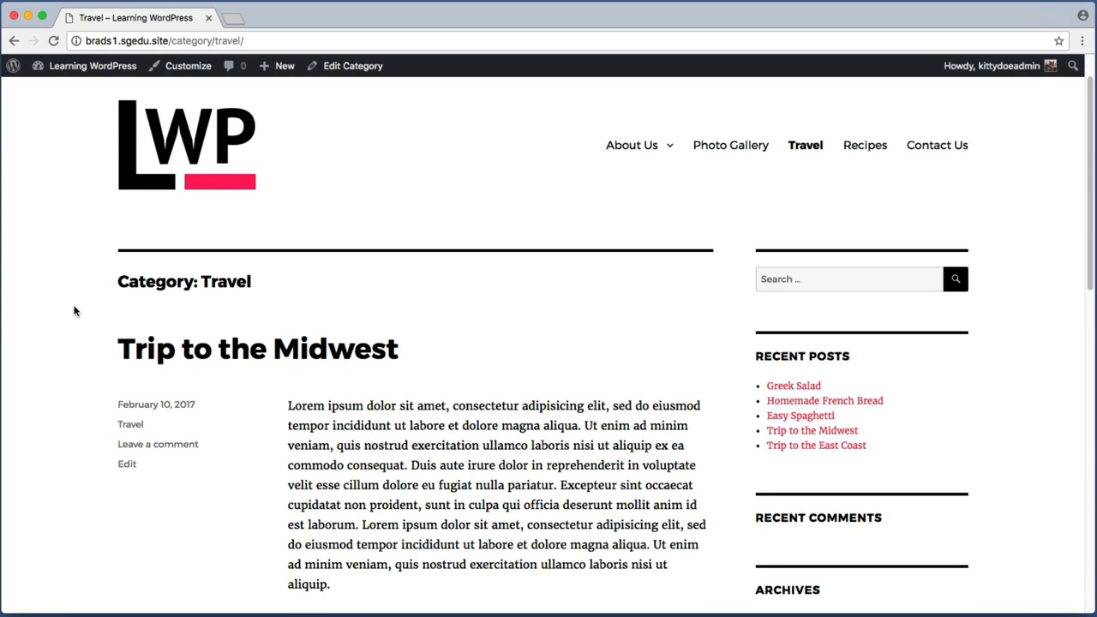
pyautogui.scroll(-3, 74, 308)
pyautogui.scroll(-10, 75, 311)
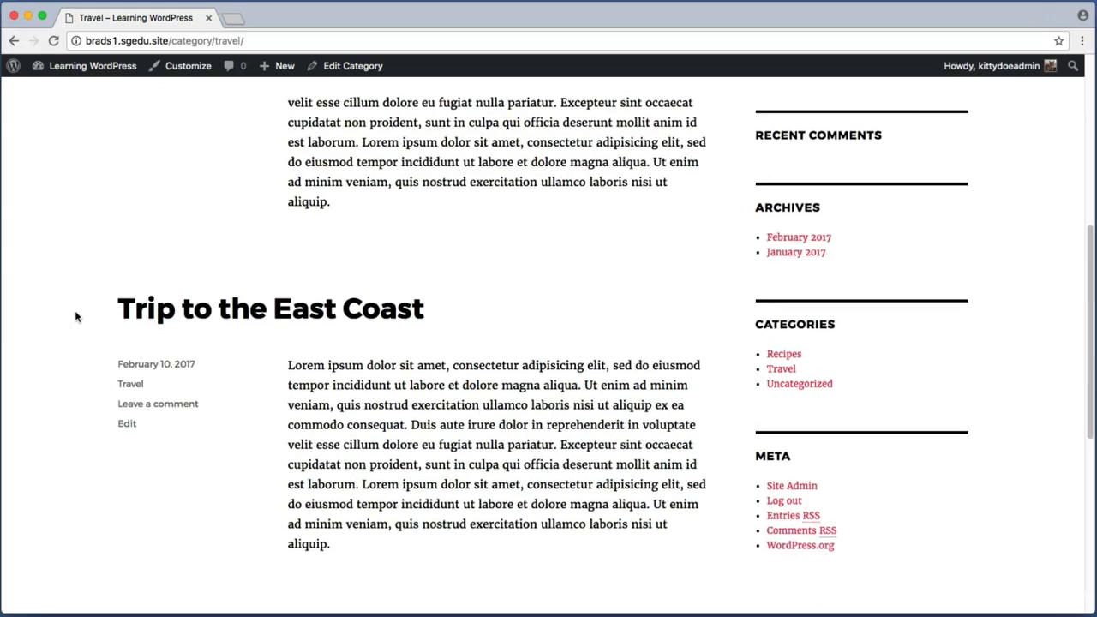
pyautogui.scroll(-6, 74, 317)
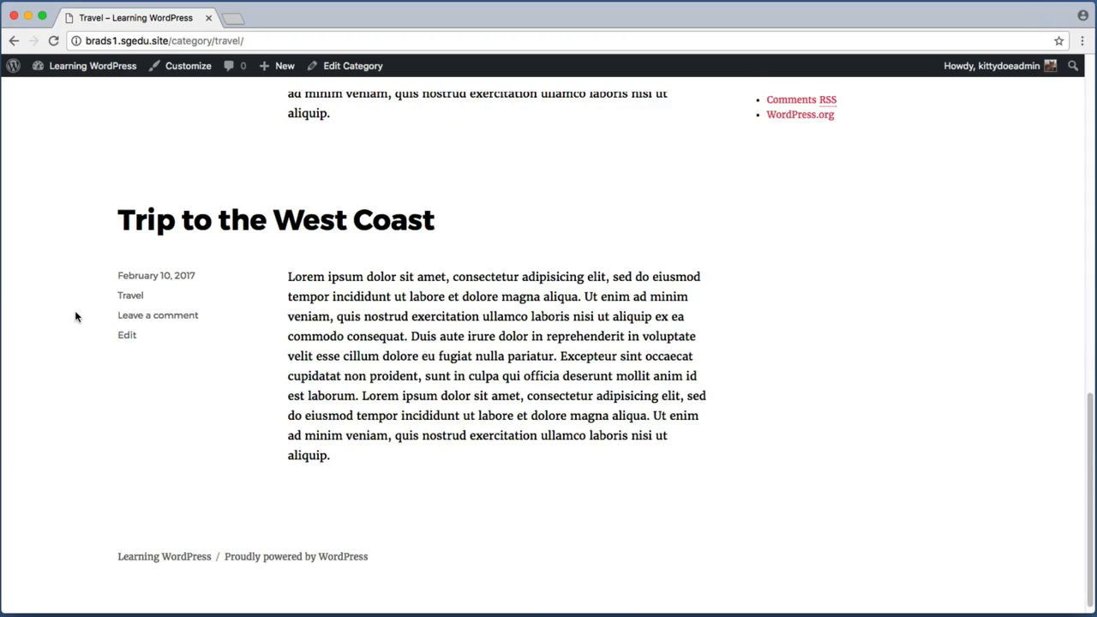
pyautogui.scroll(15, 828, 163)
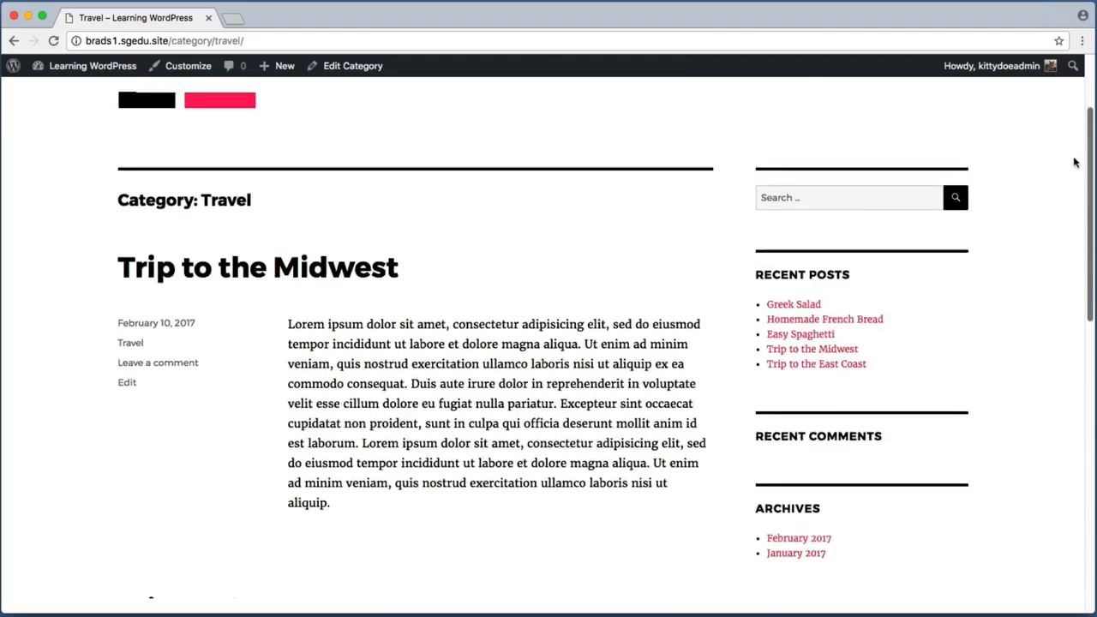
# Step: Open the Recipes category page from the site navigation and review its posts and the category links
pyautogui.click(870, 202)
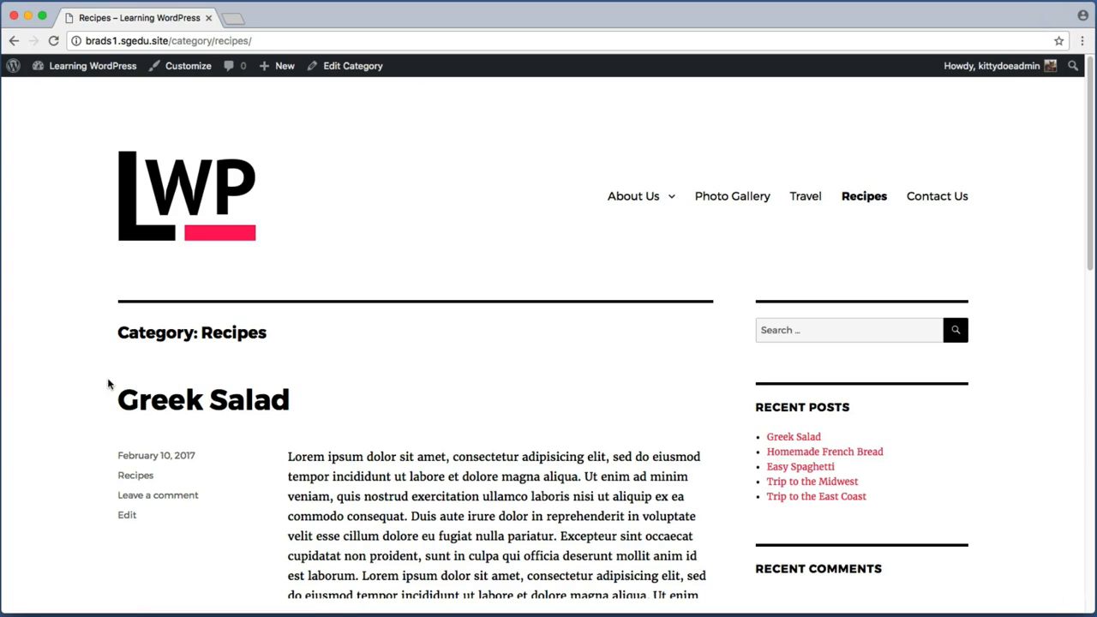
pyautogui.scroll(-8, 96, 383)
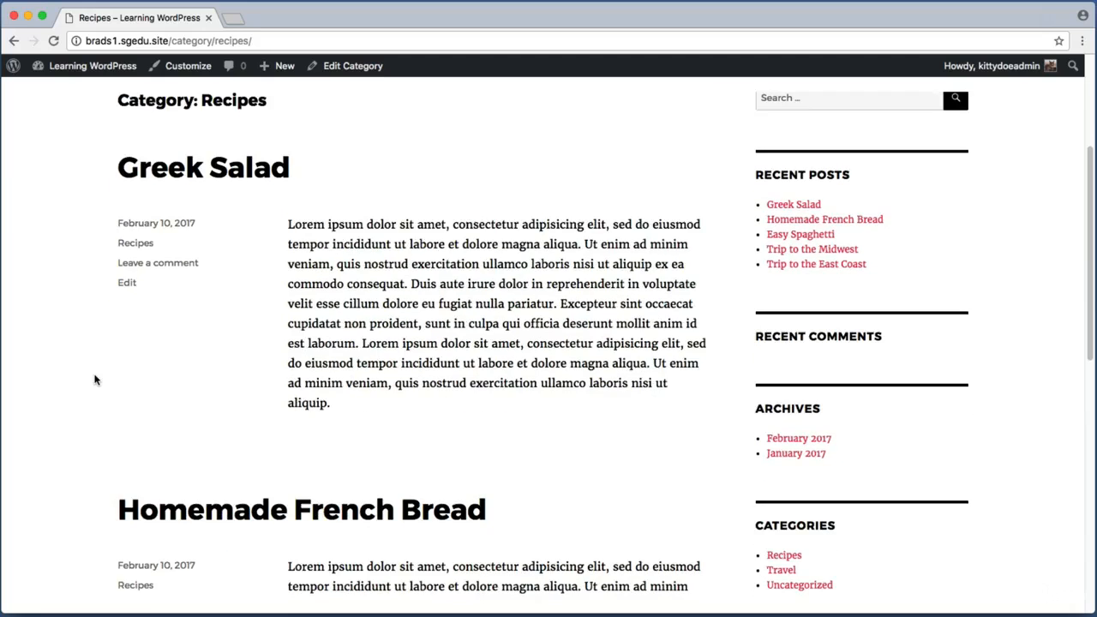
pyautogui.scroll(-15, 96, 380)
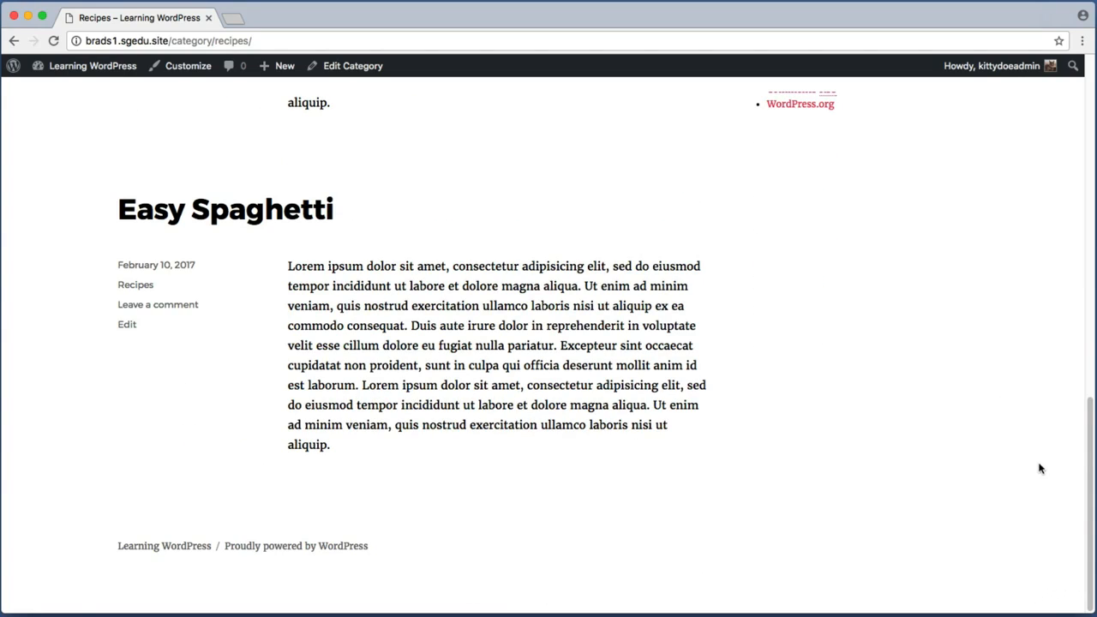
pyautogui.moveTo(1089, 484); pyautogui.dragTo(1084, 89)
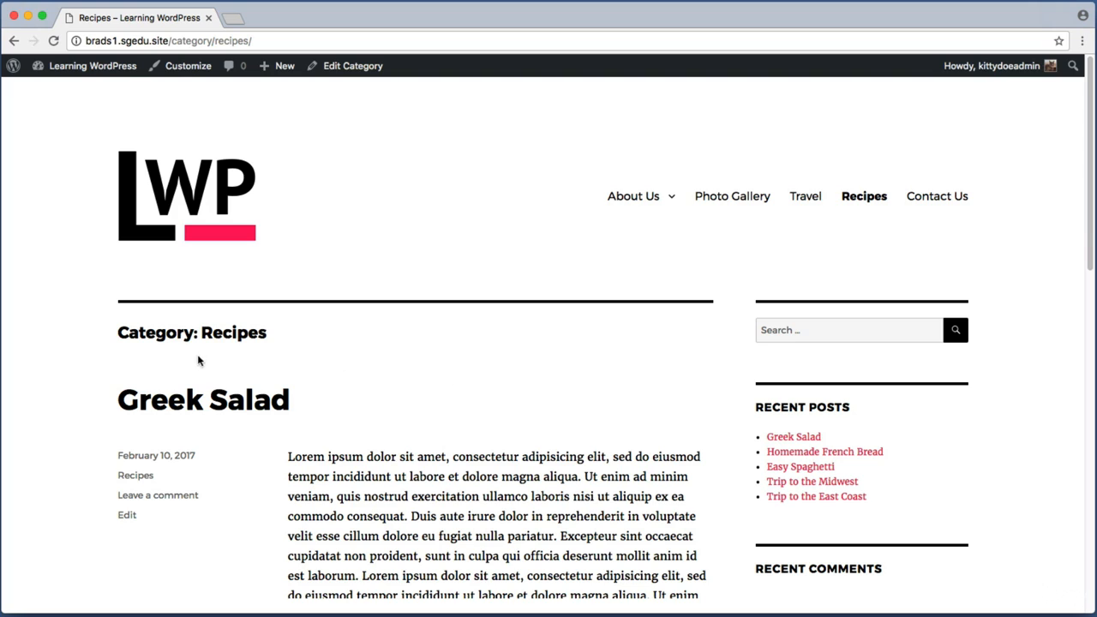
pyautogui.press('super+shift+4')
pyautogui.moveTo(102, 352); pyautogui.dragTo(708, 397)
pyautogui.press('super+shift+4')
pyautogui.moveTo(833, 221); pyautogui.dragTo(894, 187)
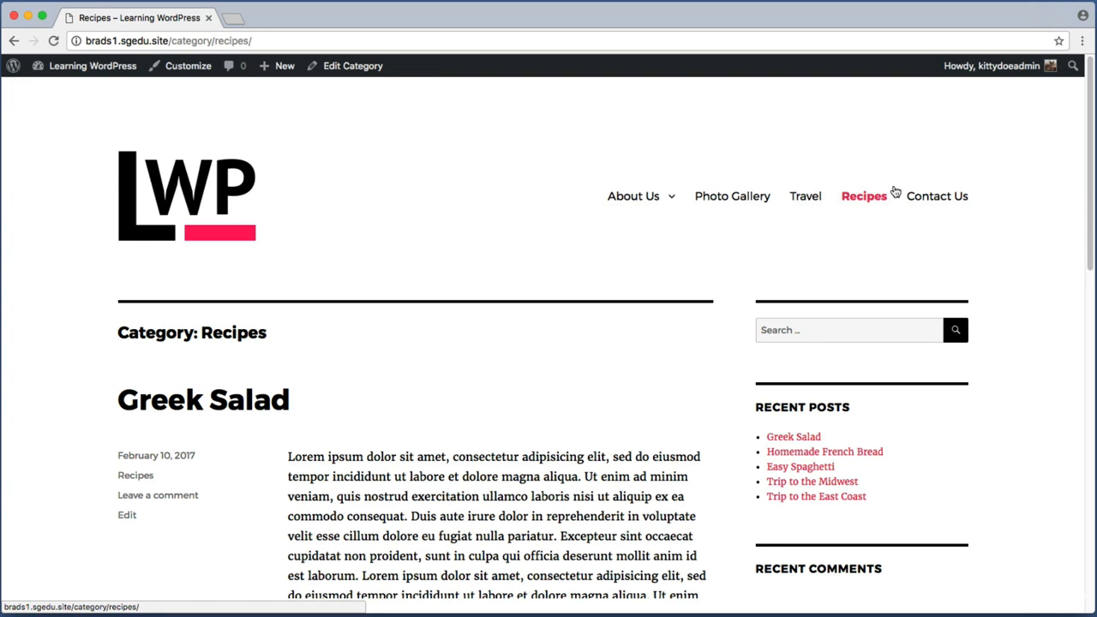
pyautogui.press('super+shift+4')
pyautogui.moveTo(780, 181); pyautogui.dragTo(829, 216)
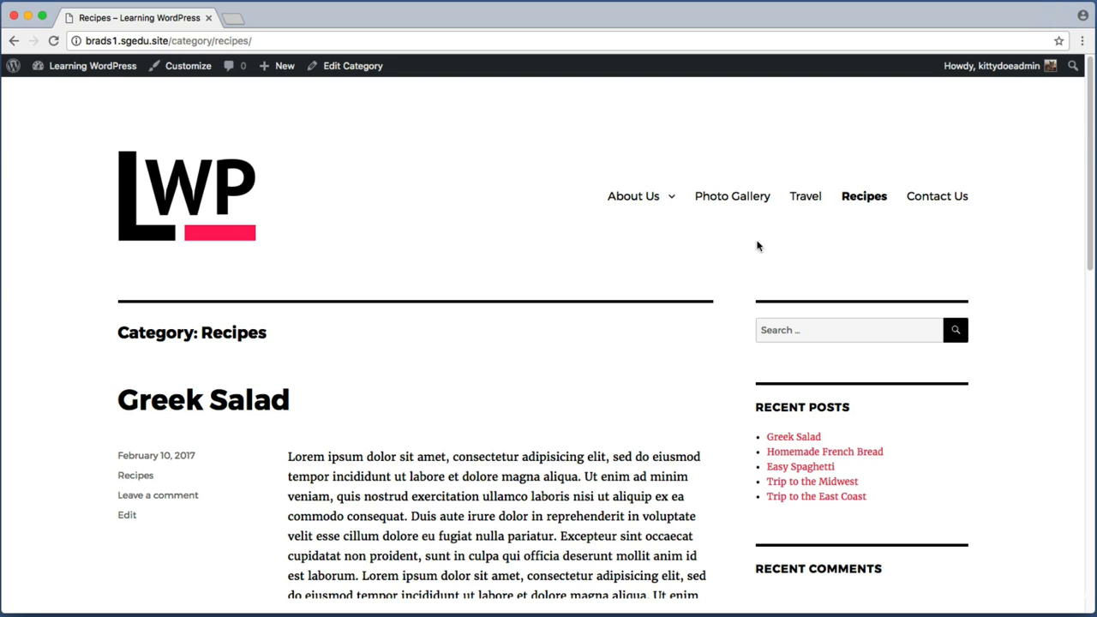
# Step: Return to the site's front page and review its listing of the latest blog posts
pyautogui.press('super+shift+4')
pyautogui.moveTo(102, 254); pyautogui.dragTo(276, 144)
pyautogui.click(190, 204)
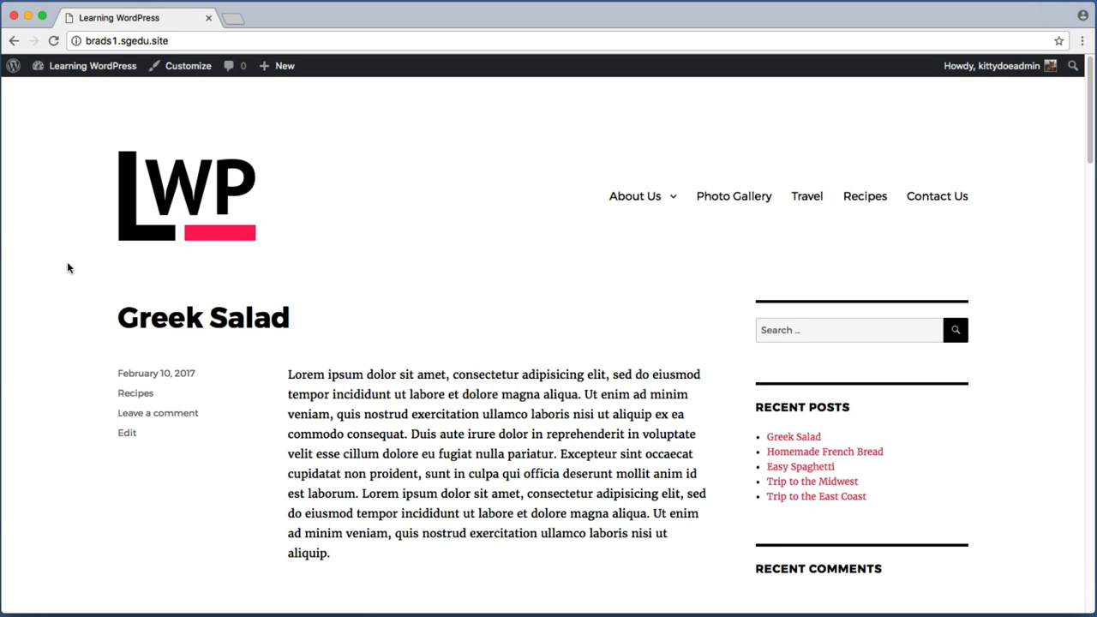
pyautogui.press('super+shift+4')
pyautogui.moveTo(89, 286); pyautogui.dragTo(730, 559)
pyautogui.scroll(-5, 730, 560)
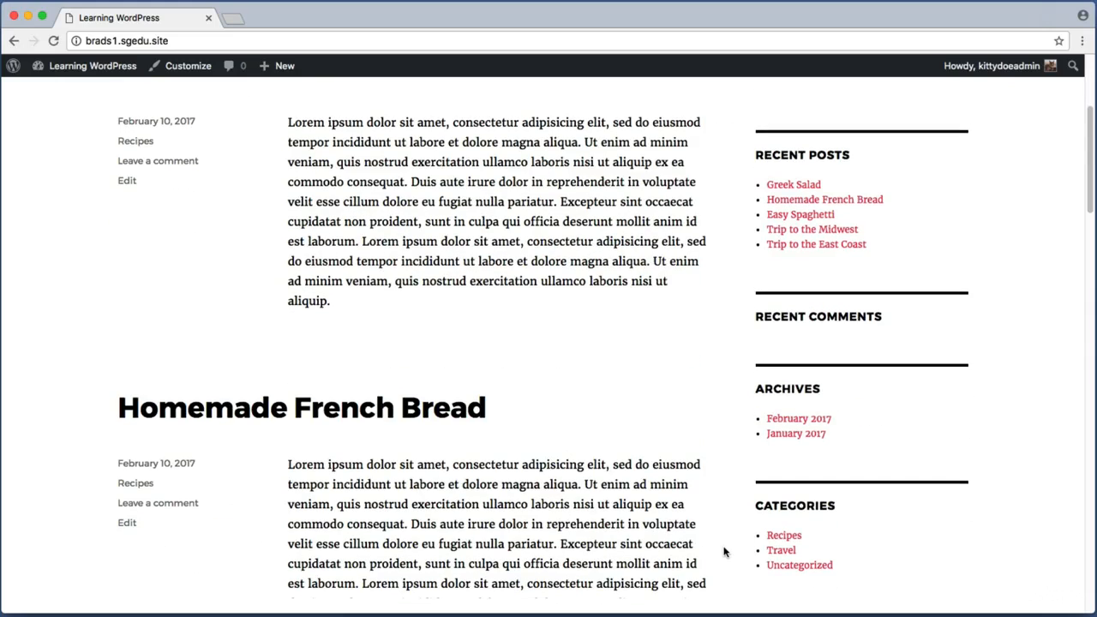
pyautogui.scroll(-3, 724, 551)
pyautogui.scroll(8, 722, 549)
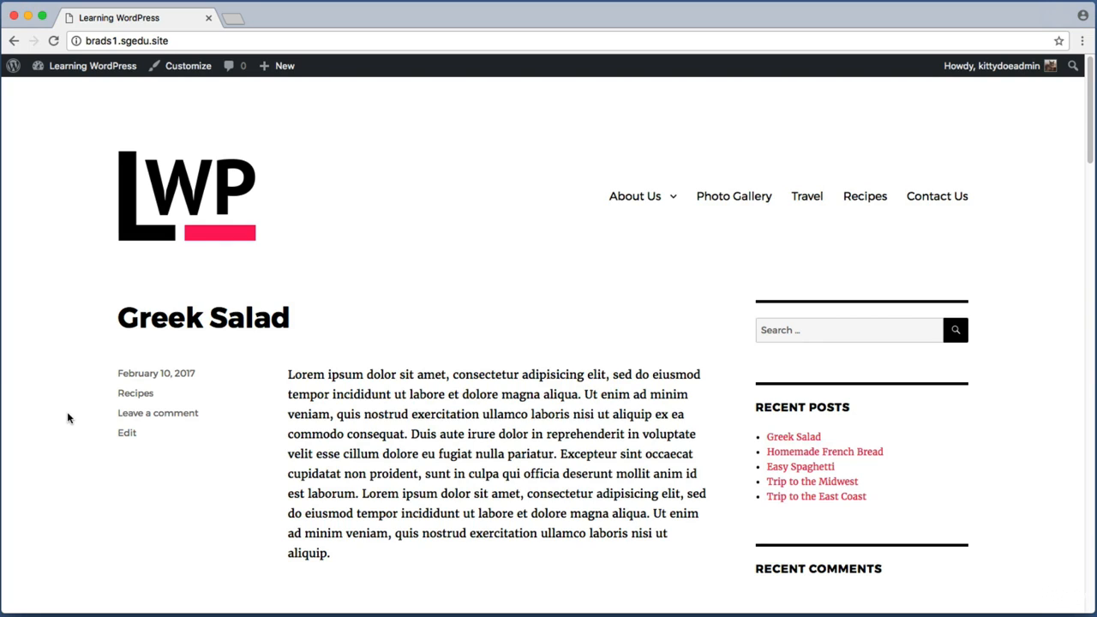
# Step: Examine the front page's post area and its main navigation menu, including the Travel and Recipes links
pyautogui.press('super+shift+4')
pyautogui.moveTo(60, 291); pyautogui.dragTo(732, 566)
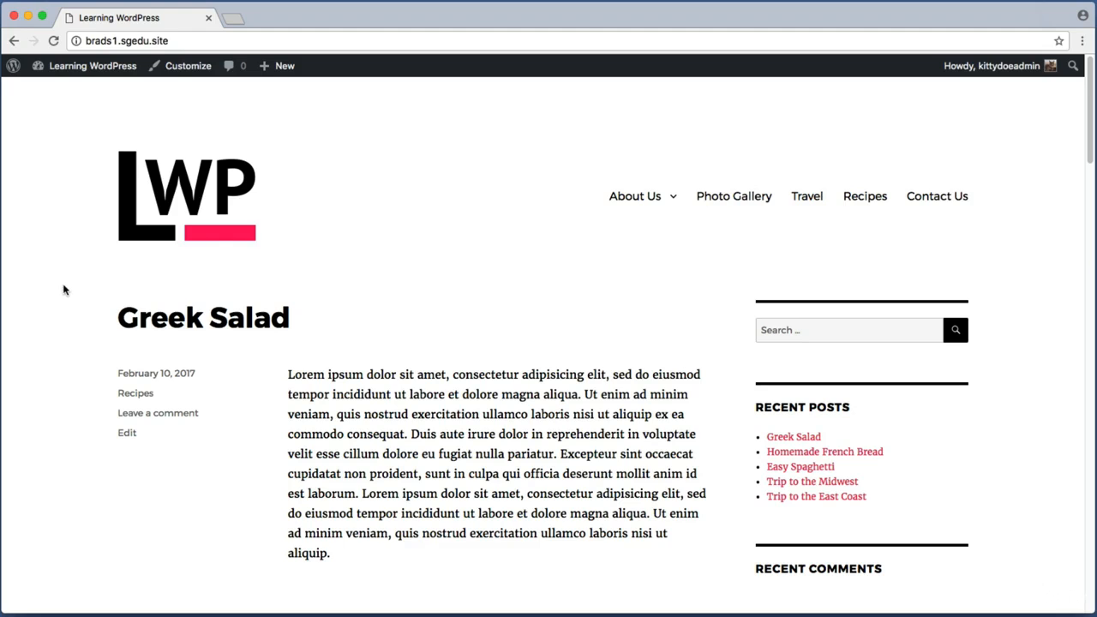
pyautogui.moveTo(72, 283); pyautogui.dragTo(739, 590)
pyautogui.scroll(-5, 696, 540)
pyautogui.scroll(5, 695, 524)
pyautogui.press('super+shift+4')
pyautogui.moveTo(496, 182); pyautogui.dragTo(586, 207)
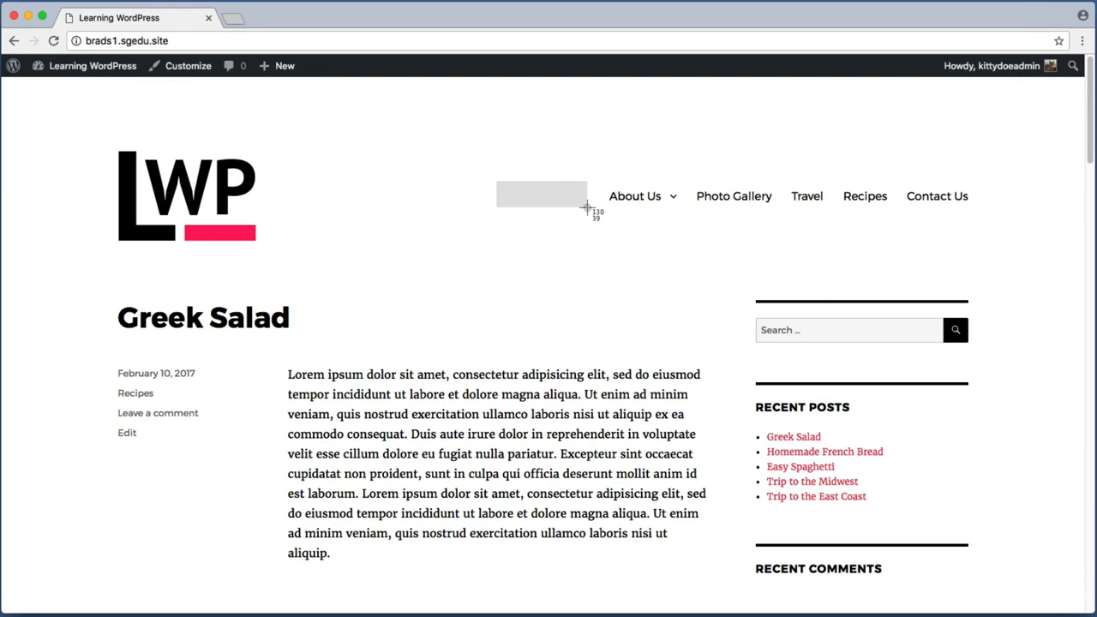
pyautogui.moveTo(586, 207); pyautogui.dragTo(587, 211)
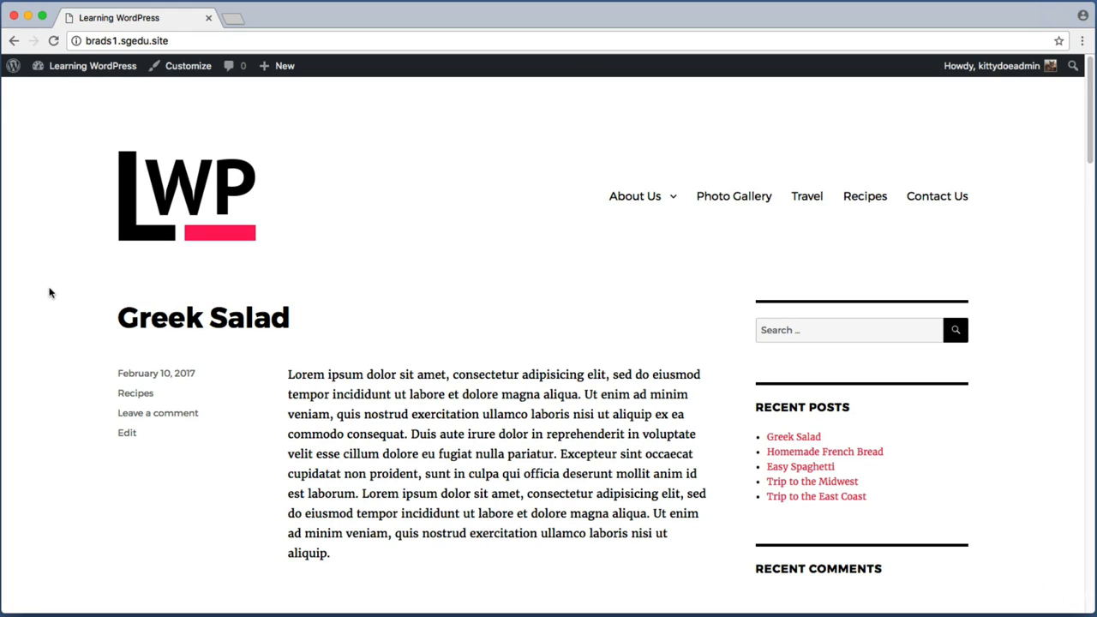
pyautogui.press('super+shift+4')
pyautogui.moveTo(784, 215); pyautogui.dragTo(900, 213)
pyautogui.press('super+shift+4')
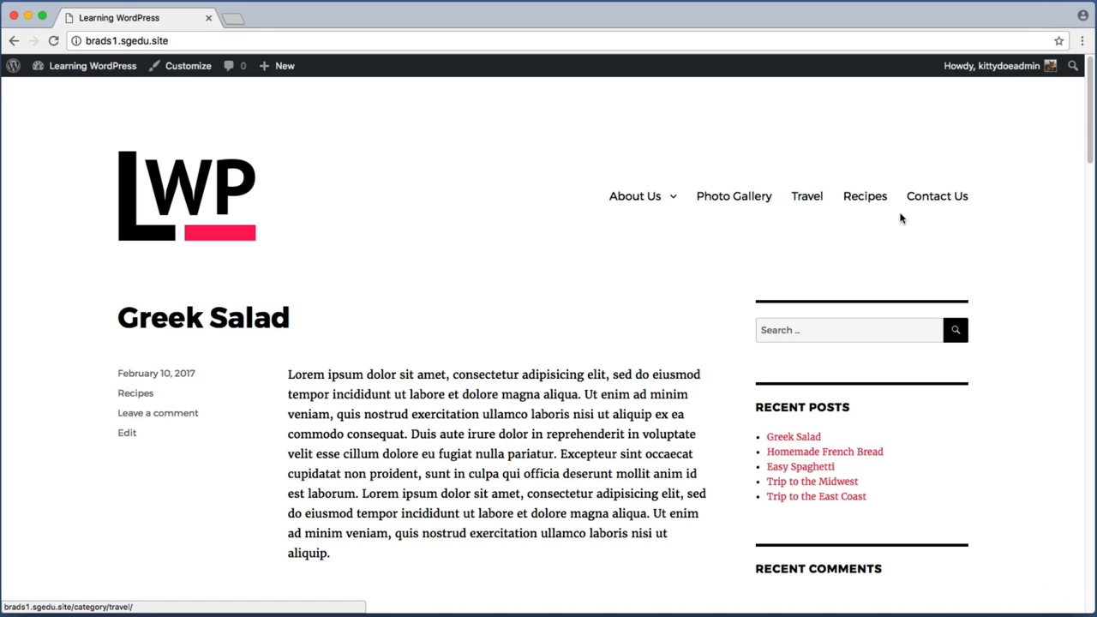